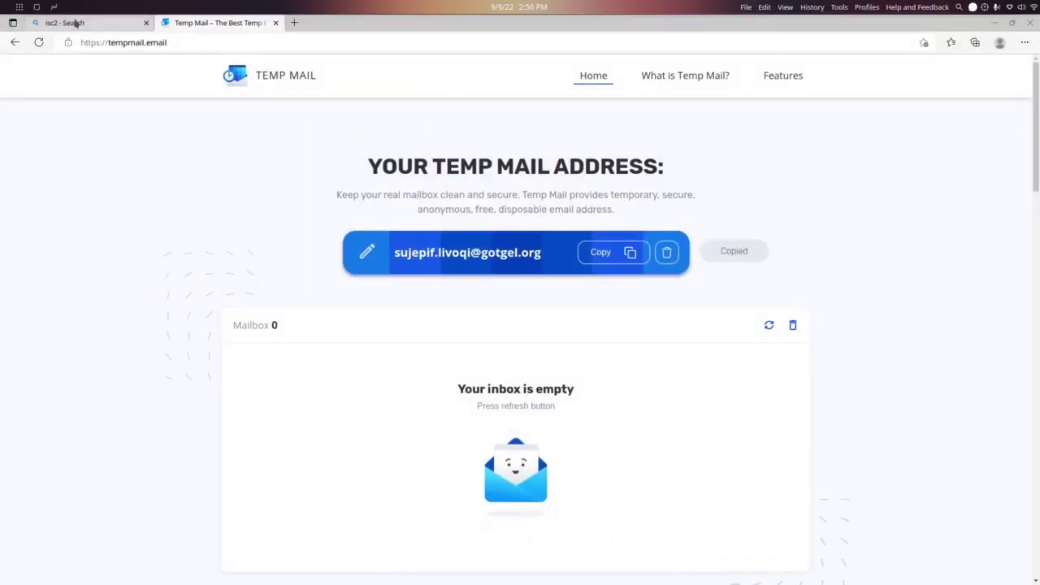
Go back to the Bing 'isc2' search results tab with the temp address copied
{"action": "left_click", "coordinate": [72, 23]}
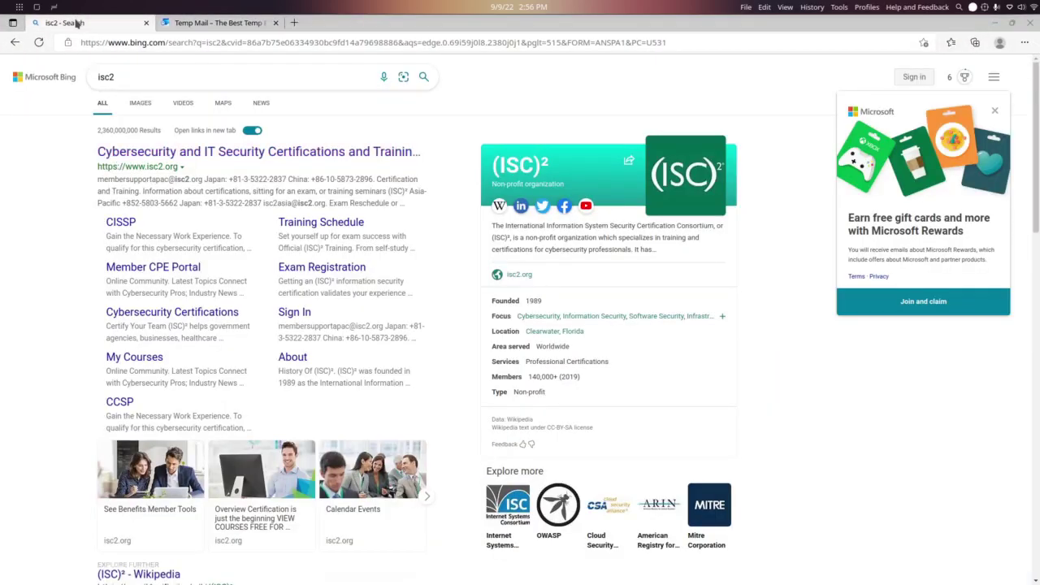
Open isc2.org from the Bing results and go to its Sign In page
{"action": "left_click", "coordinate": [210, 157]}
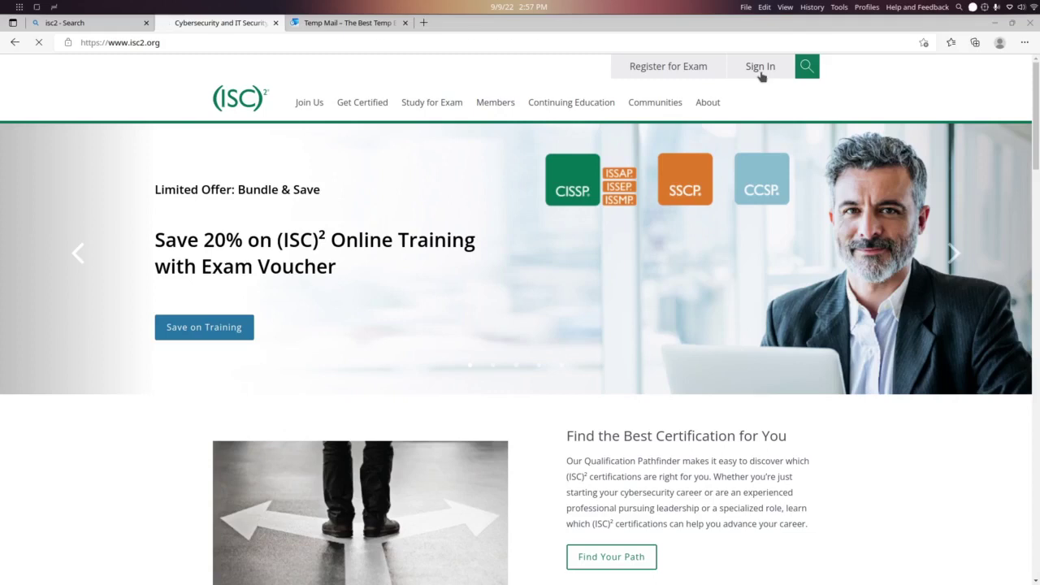
{"action": "left_click", "coordinate": [761, 73]}
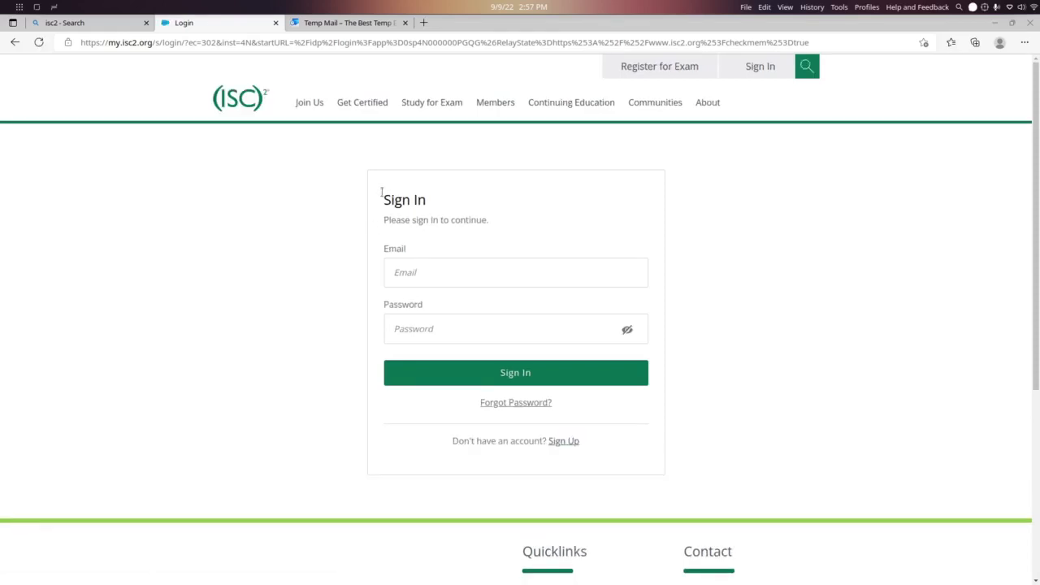
Open the Sign Up form and enter first name, last name and the pasted temporary email
{"action": "left_click_drag", "start_coordinate": [381, 192], "coordinate": [458, 290]}
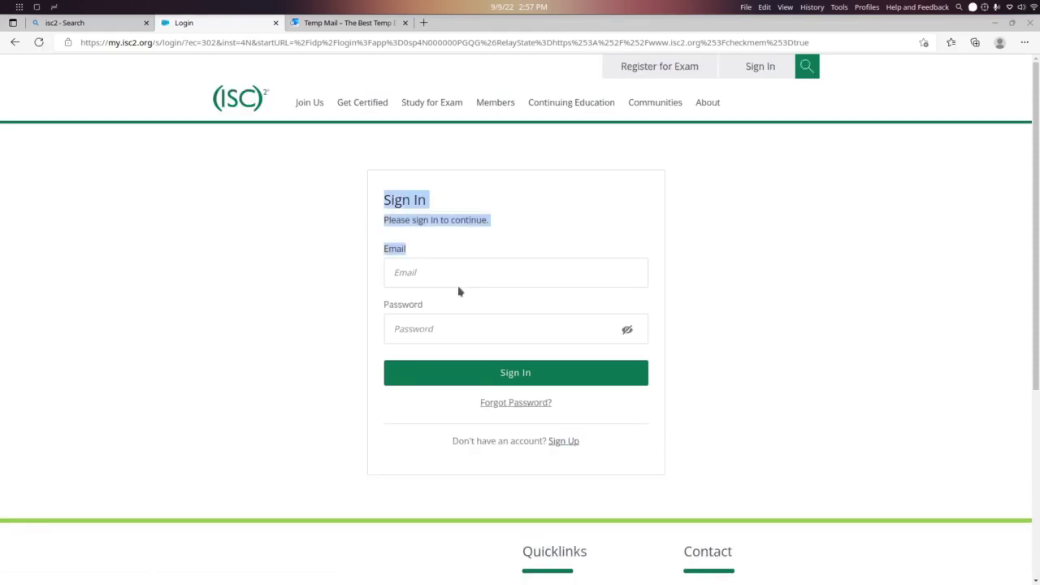
{"action": "left_click", "coordinate": [501, 268]}
{"action": "left_click", "coordinate": [566, 443]}
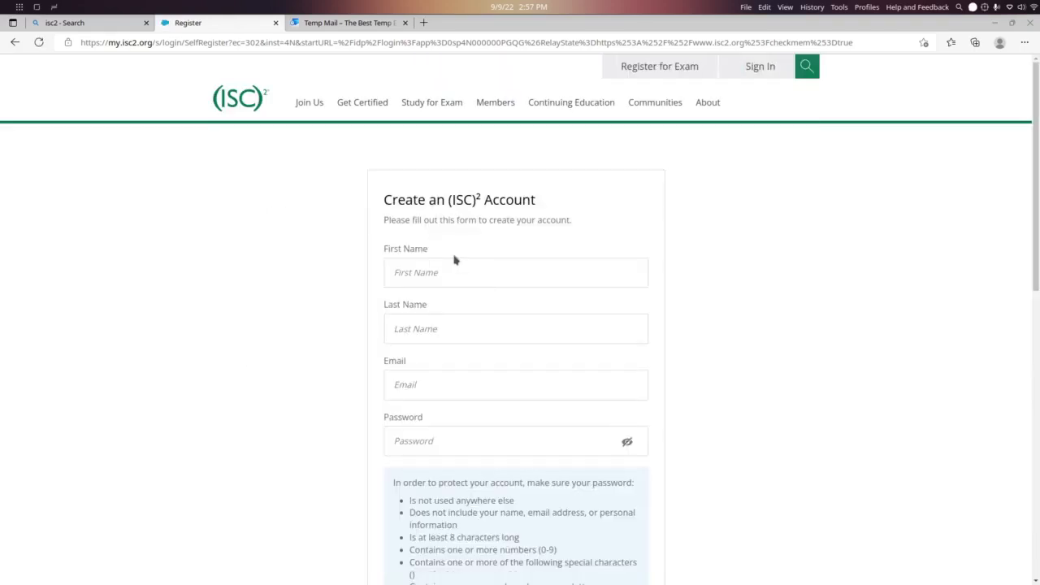
{"action": "left_click", "coordinate": [458, 267]}
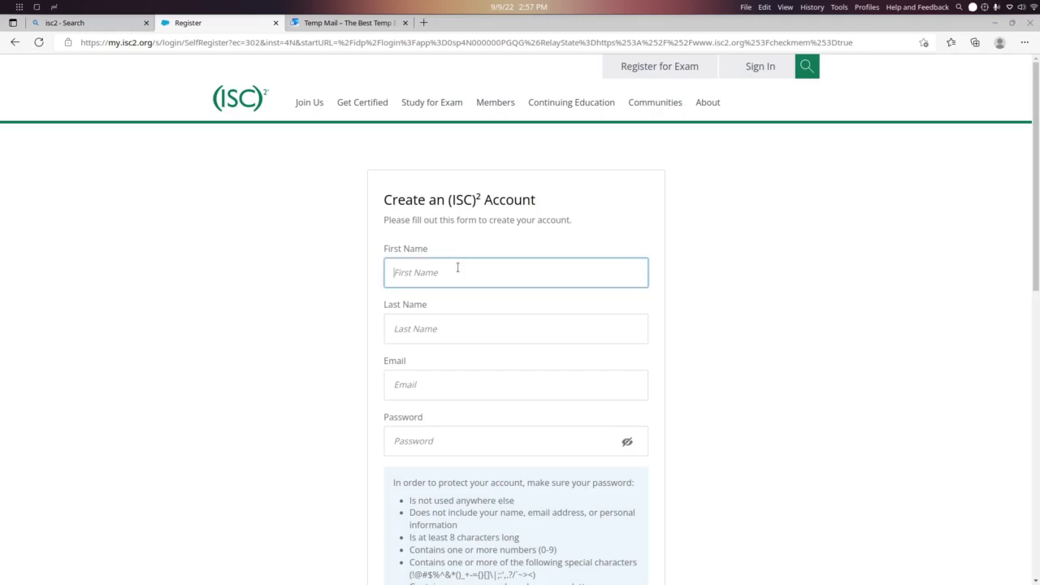
{"action": "type", "text": "your name"}
{"action": "key", "text": "Tab"}
{"action": "type", "text": "you"}
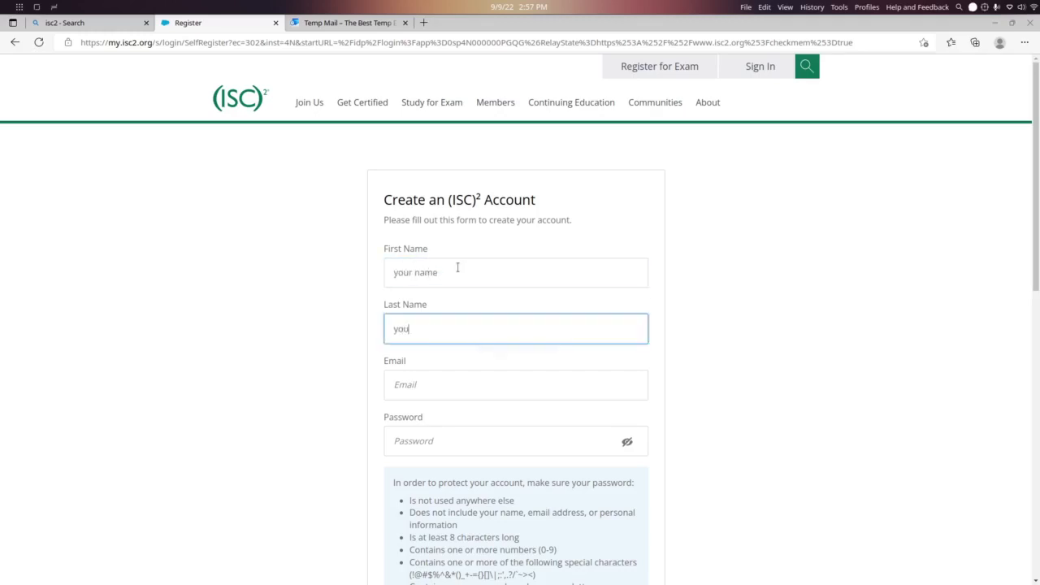
{"action": "type", "text": "r name"}
{"action": "left_click", "coordinate": [430, 386]}
{"action": "key", "text": "ctrl+v"}
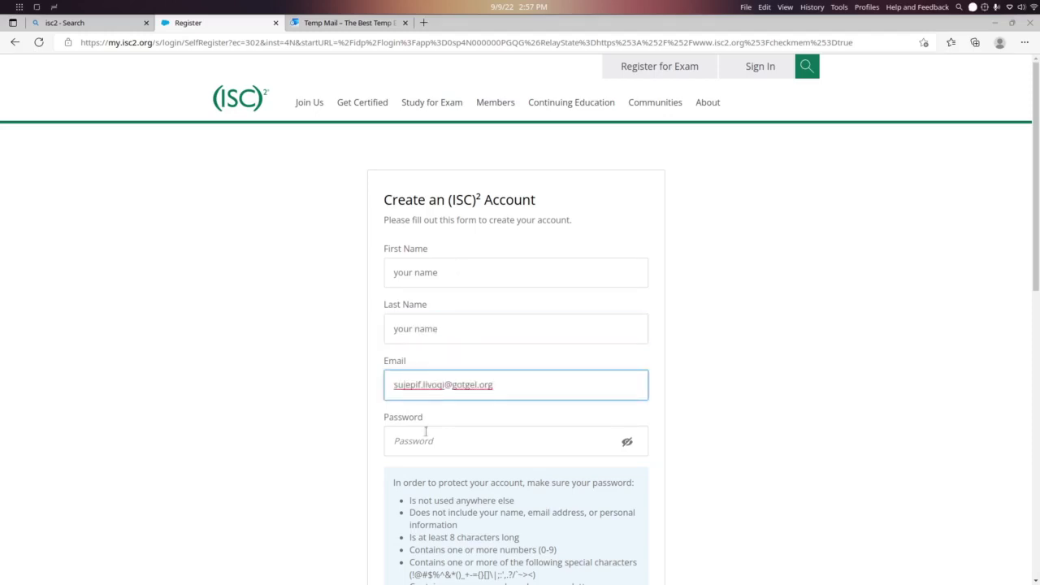
Set and confirm a password, accept Privacy Policy and Code of Ethics, and create the account
{"action": "left_click", "coordinate": [426, 451]}
{"action": "type", "text": "•"}
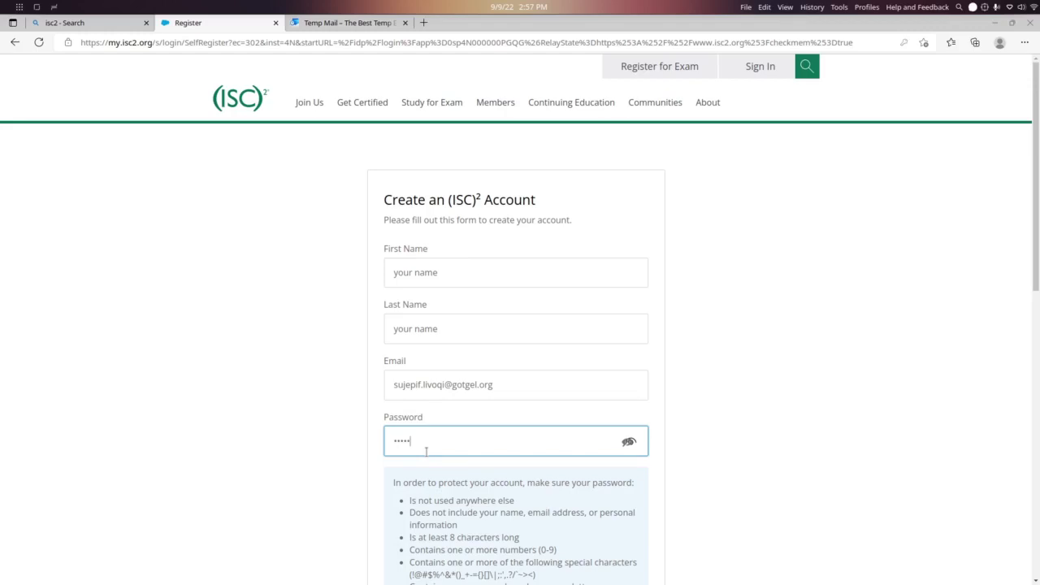
{"action": "scroll", "coordinate": [425, 450], "scroll_direction": "down", "scroll_amount": 3}
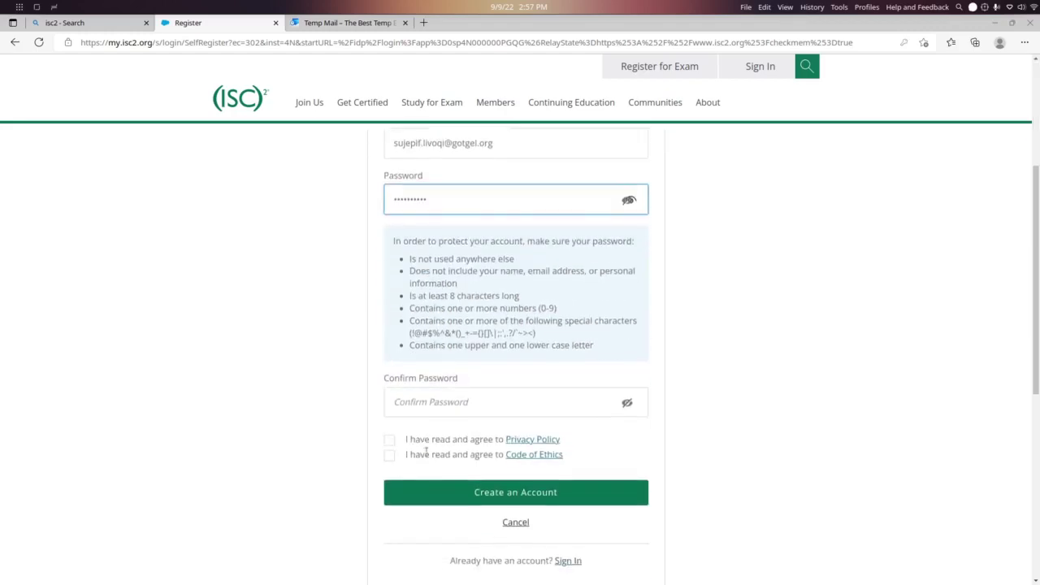
{"action": "left_click", "coordinate": [455, 401]}
{"action": "type", "text": "••••"}
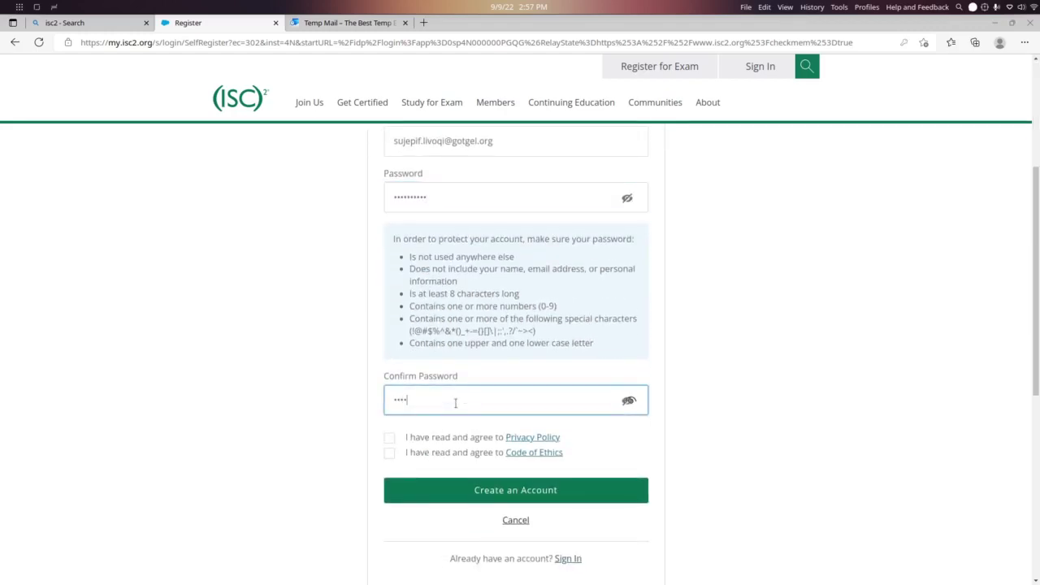
{"action": "left_click", "coordinate": [390, 437]}
{"action": "left_click", "coordinate": [389, 453]}
{"action": "left_click", "coordinate": [435, 487]}
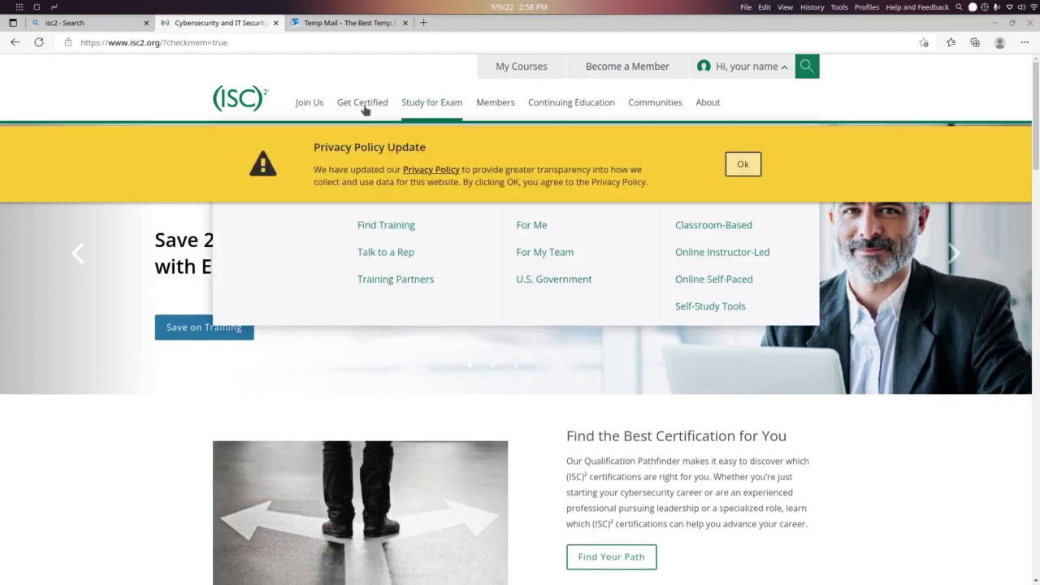
Accept the privacy update and start Pearson VUE registration via Register for an Exam > Register Now
{"action": "mouse_move", "coordinate": [364, 110]}
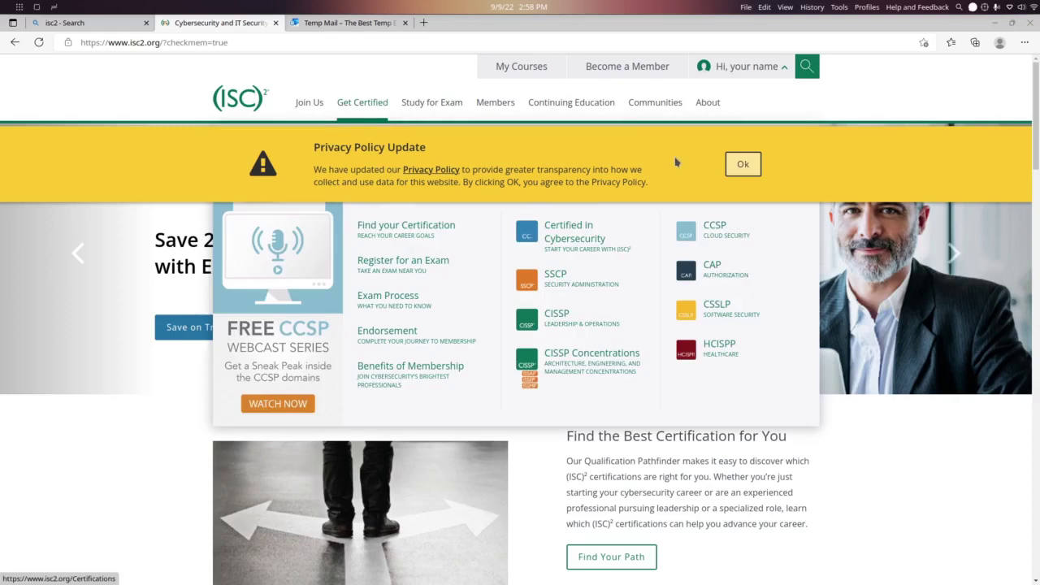
{"action": "left_click", "coordinate": [742, 164]}
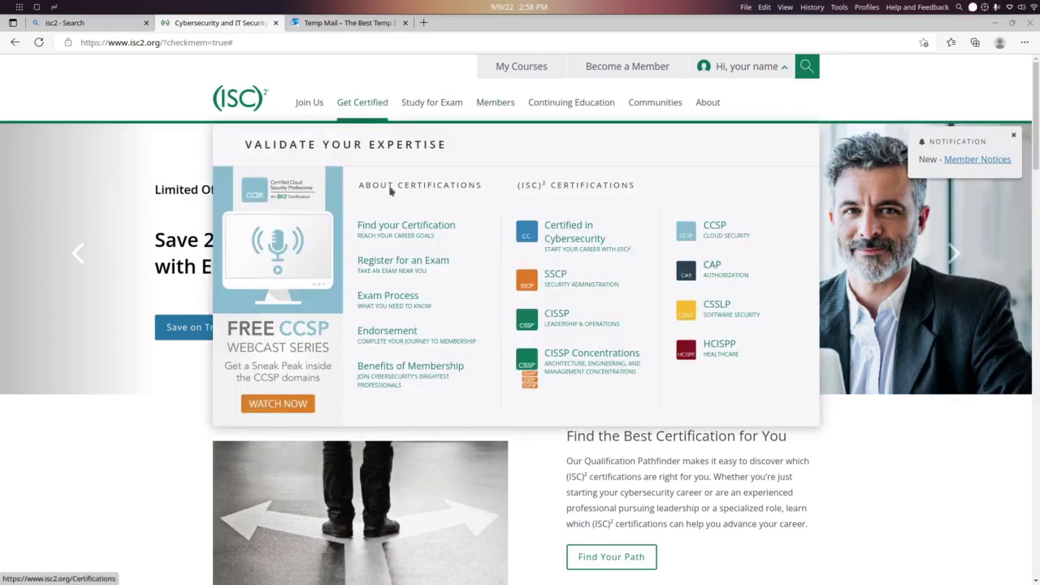
{"action": "left_click", "coordinate": [411, 273]}
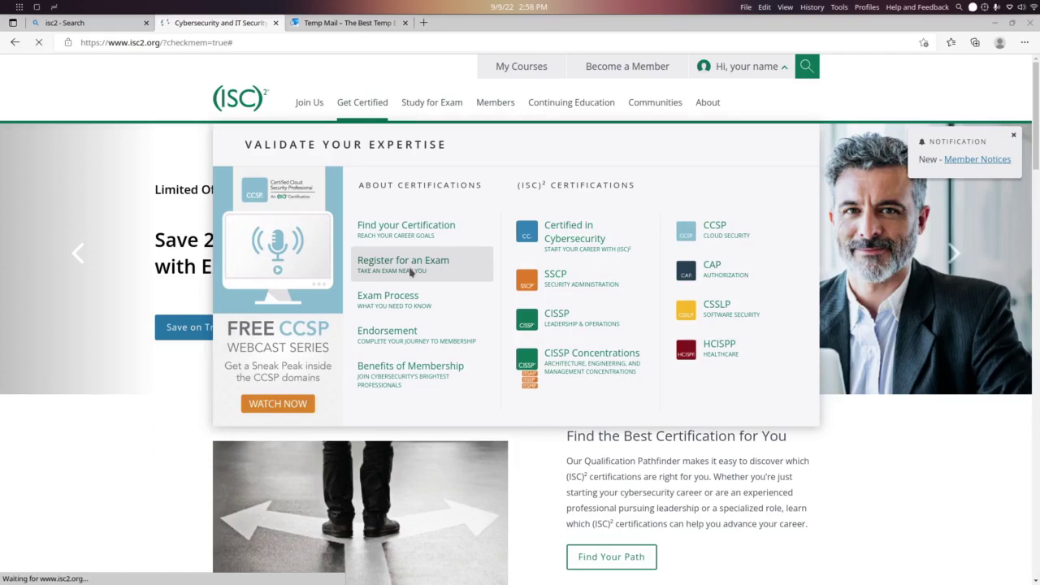
{"action": "scroll", "coordinate": [466, 281], "scroll_direction": "down", "scroll_amount": 2}
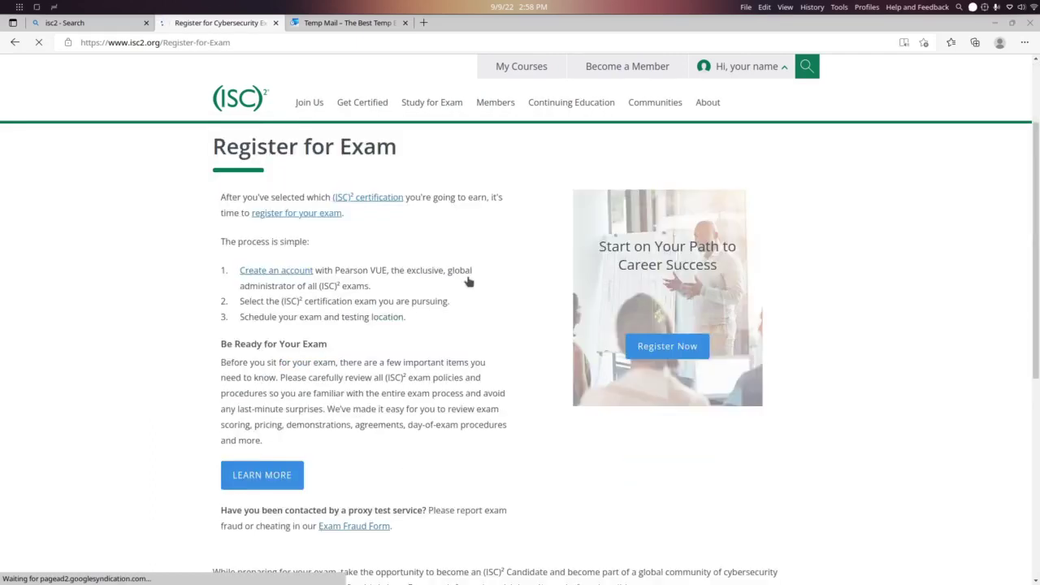
{"action": "left_click", "coordinate": [684, 353]}
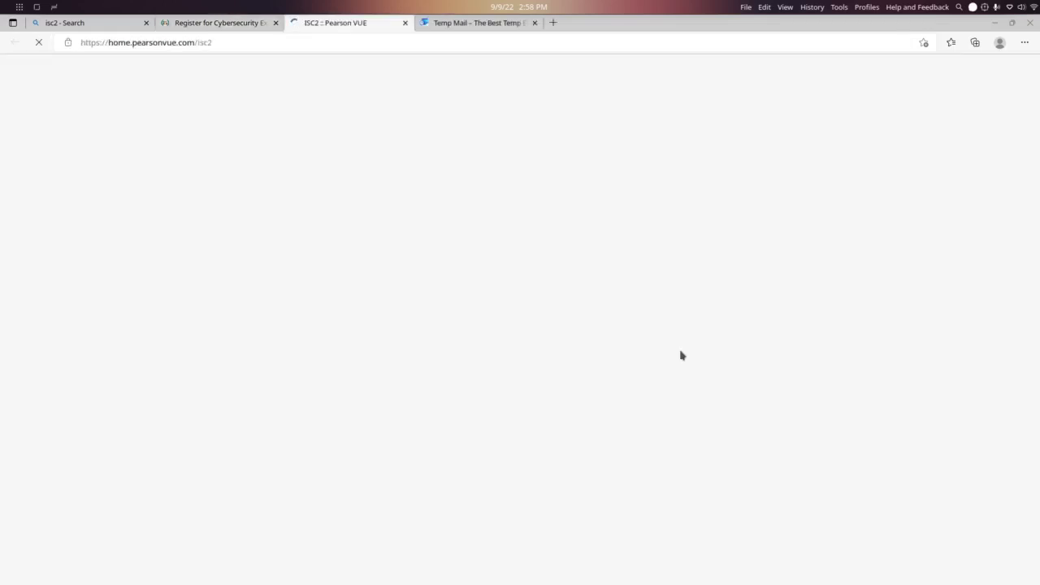
Start creating a new Pearson VUE web account
{"action": "scroll", "coordinate": [682, 359], "scroll_direction": "down", "scroll_amount": 1}
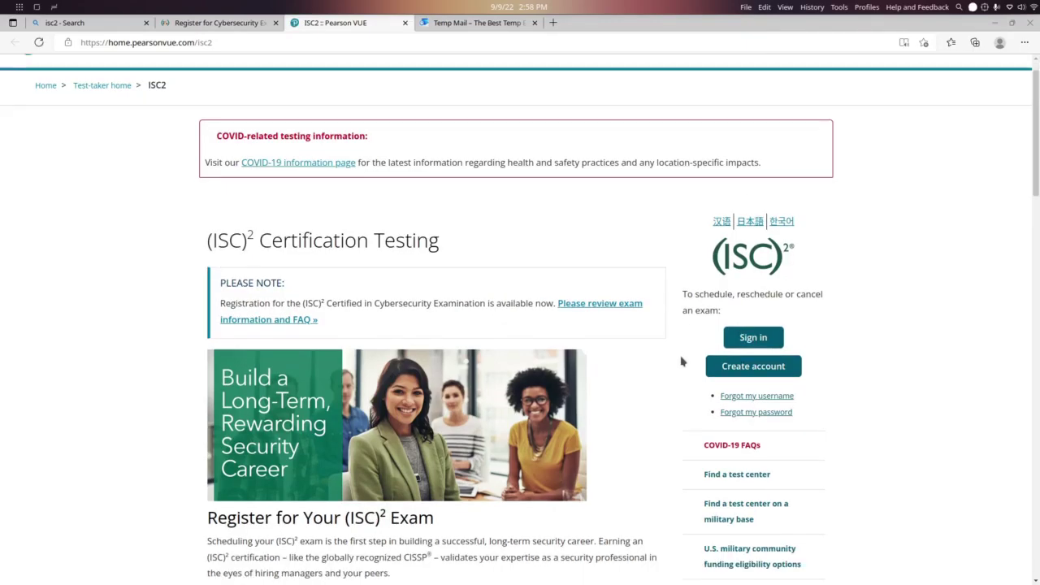
{"action": "scroll", "coordinate": [682, 361], "scroll_direction": "down", "scroll_amount": 1}
{"action": "left_click", "coordinate": [745, 342]}
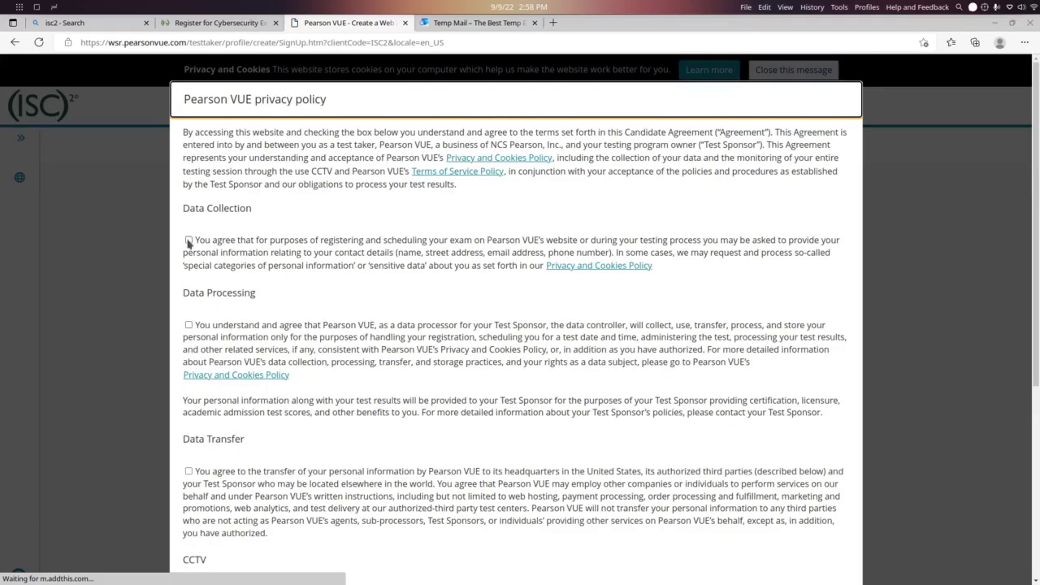
Accept all five consents (Data Collection, Processing, Transfer, CCTV, Palm Vein) and agree
{"action": "left_click", "coordinate": [189, 240]}
{"action": "left_click", "coordinate": [189, 325]}
{"action": "scroll", "coordinate": [195, 329], "scroll_direction": "down", "scroll_amount": 2}
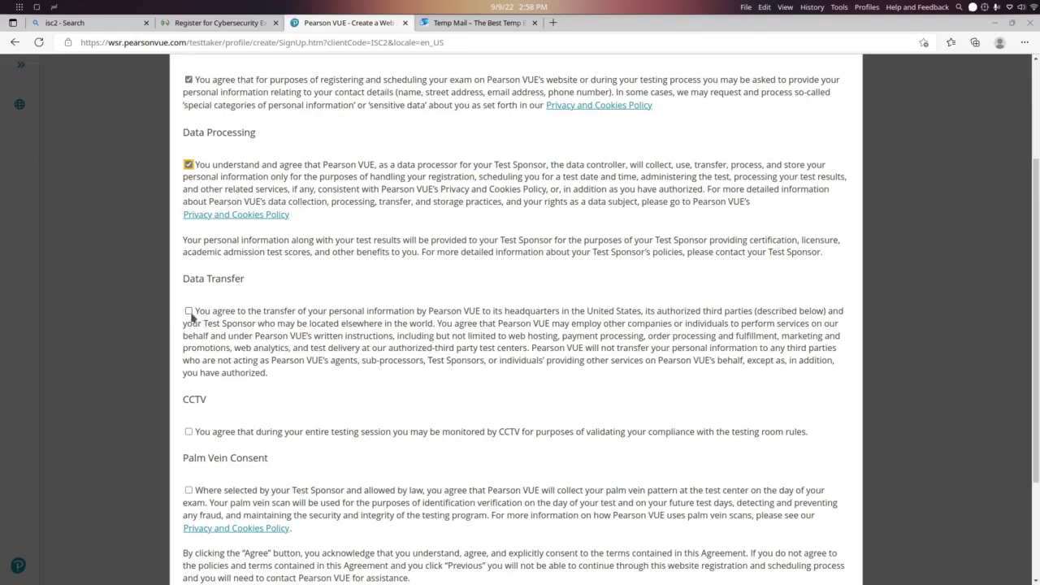
{"action": "left_click", "coordinate": [189, 313]}
{"action": "scroll", "coordinate": [187, 321], "scroll_direction": "down", "scroll_amount": 1}
{"action": "left_click", "coordinate": [187, 325]}
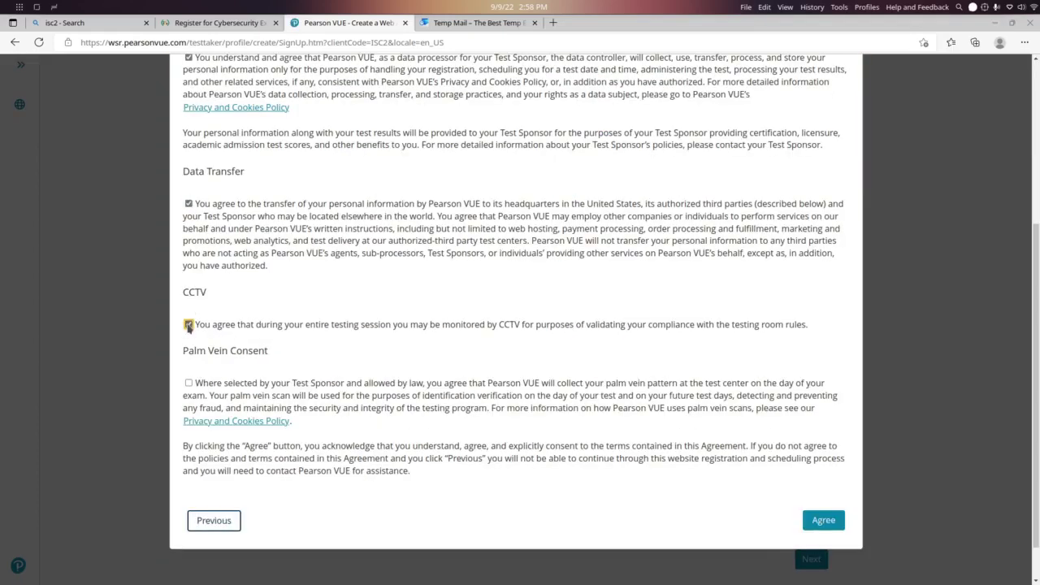
{"action": "left_click", "coordinate": [188, 381]}
{"action": "scroll", "coordinate": [188, 385], "scroll_direction": "down", "scroll_amount": 1}
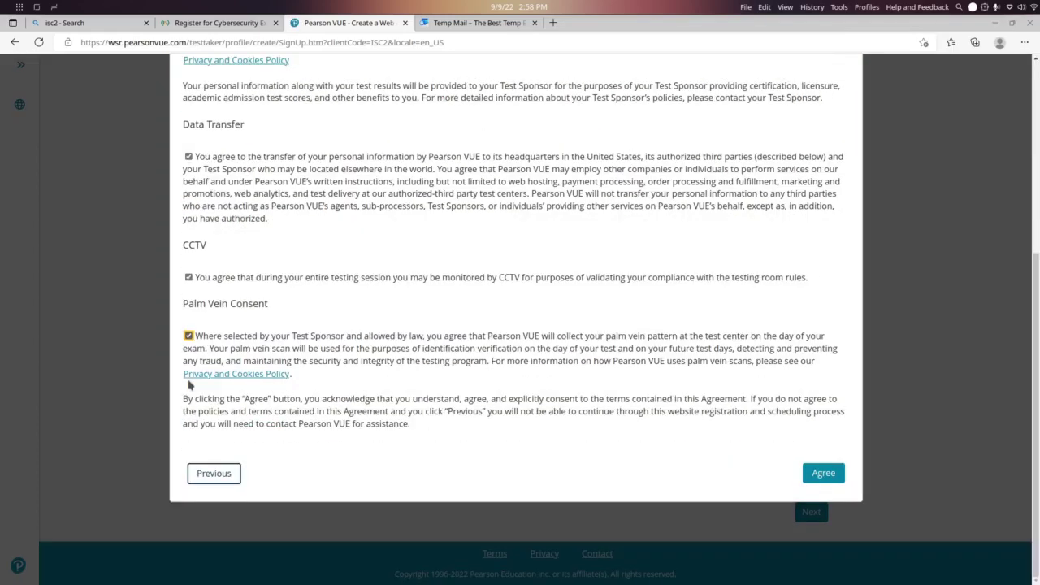
{"action": "left_click", "coordinate": [827, 476]}
{"action": "scroll", "coordinate": [824, 473], "scroll_direction": "down", "scroll_amount": 1}
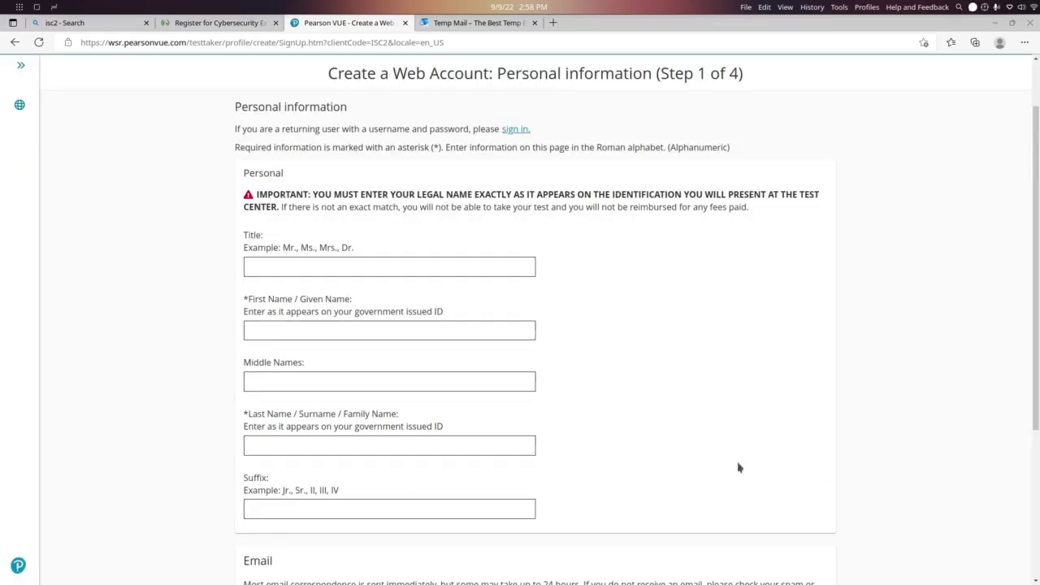
Fill in title Mr, first, middle and last names, and Suffix 'none' on Step 1
{"action": "left_click", "coordinate": [357, 260]}
{"action": "type", "text": "Mr"}
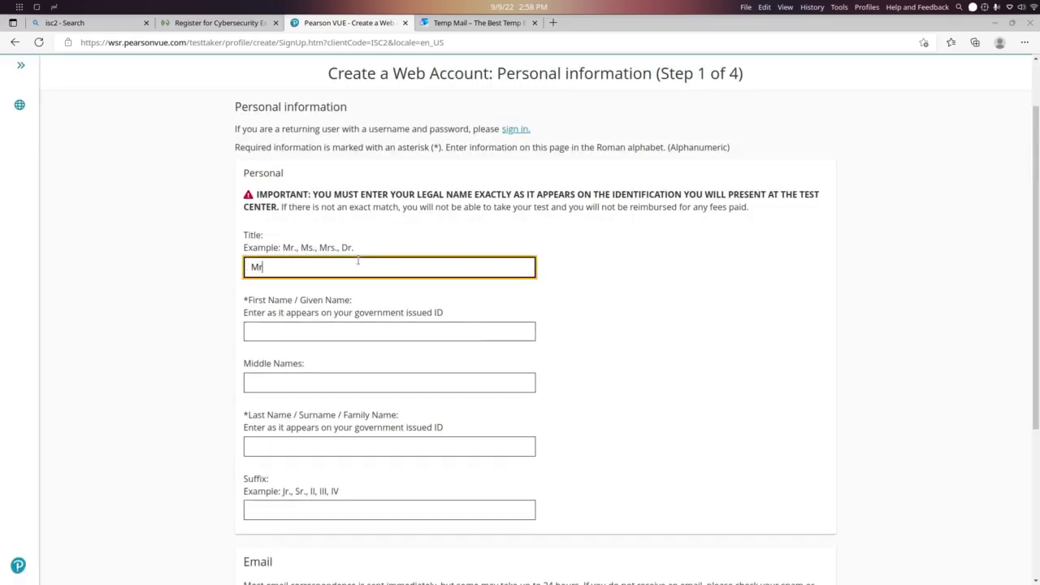
{"action": "key", "text": "Tab"}
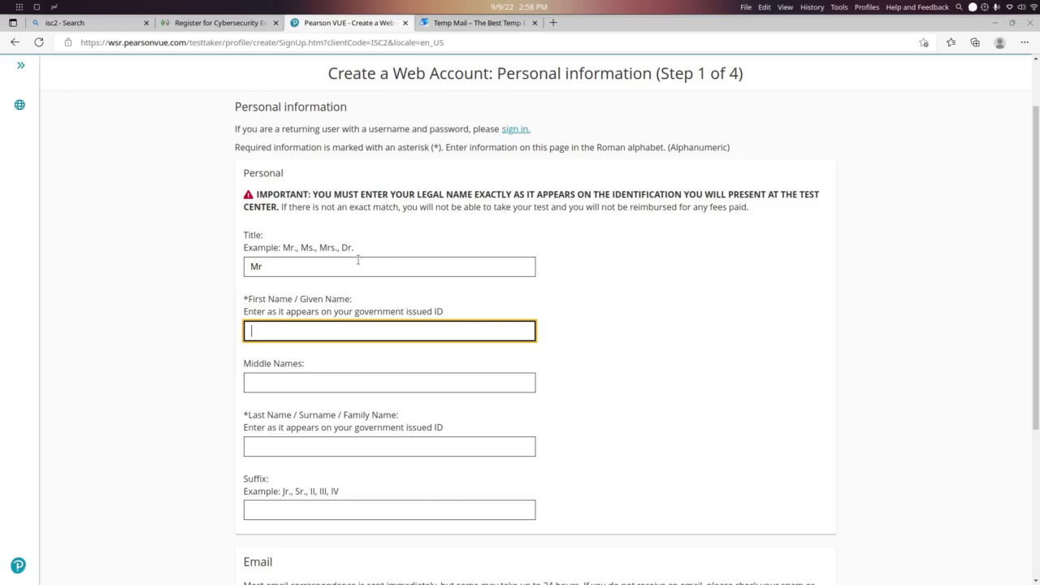
{"action": "type", "text": "our name"}
{"action": "key", "text": "Tab"}
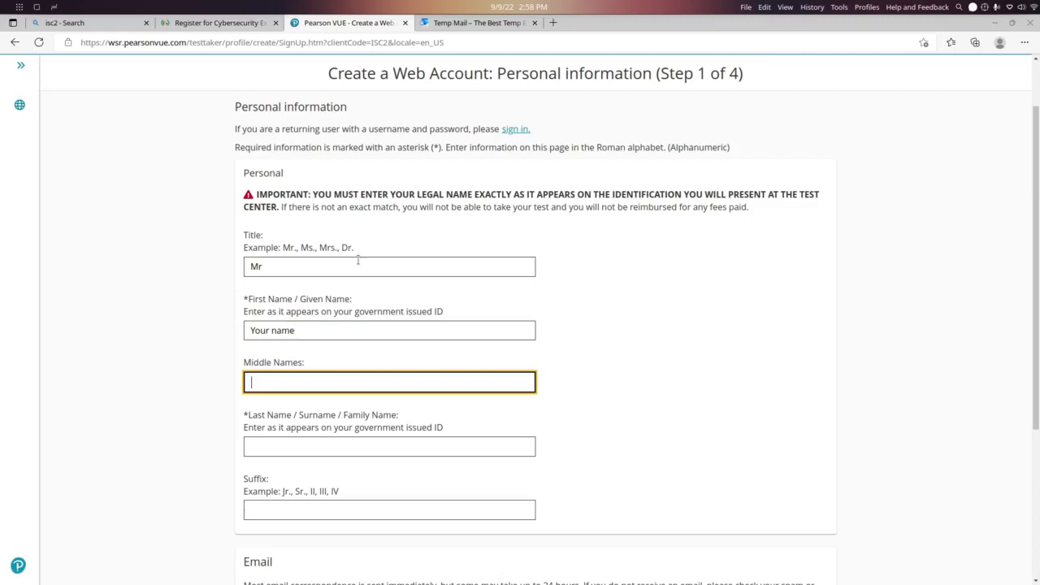
{"action": "type", "text": "middle name"}
{"action": "key", "text": "Tab"}
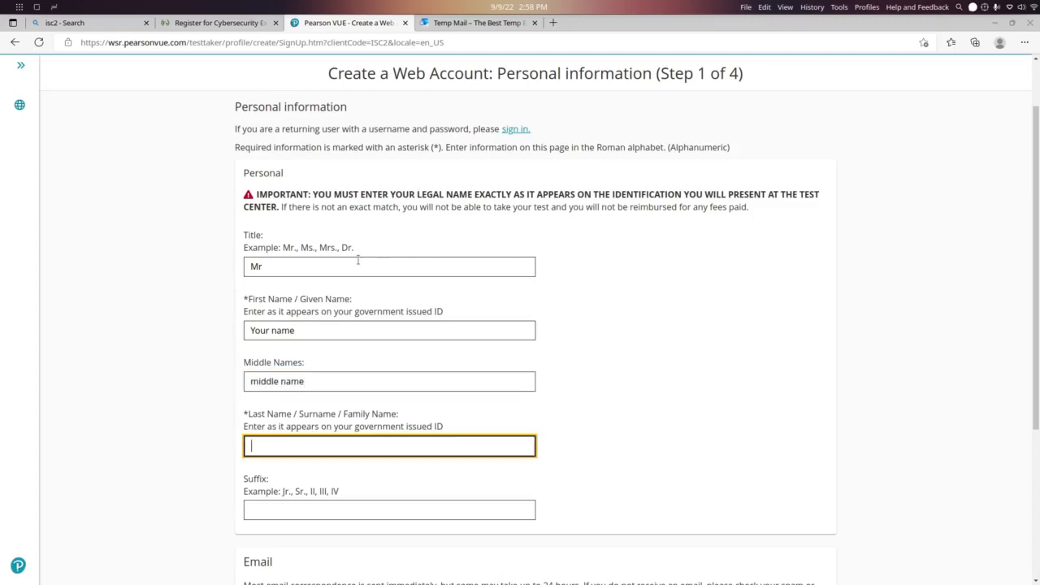
{"action": "type", "text": "last name"}
{"action": "scroll", "coordinate": [358, 260], "scroll_direction": "down", "scroll_amount": 3}
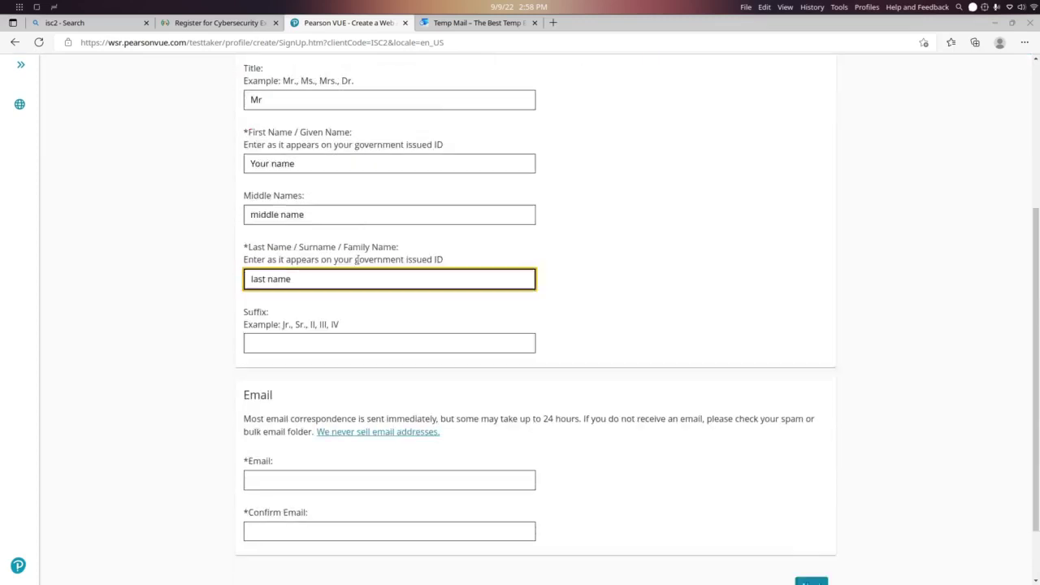
{"action": "left_click", "coordinate": [350, 276]}
{"action": "type", "text": "none"}
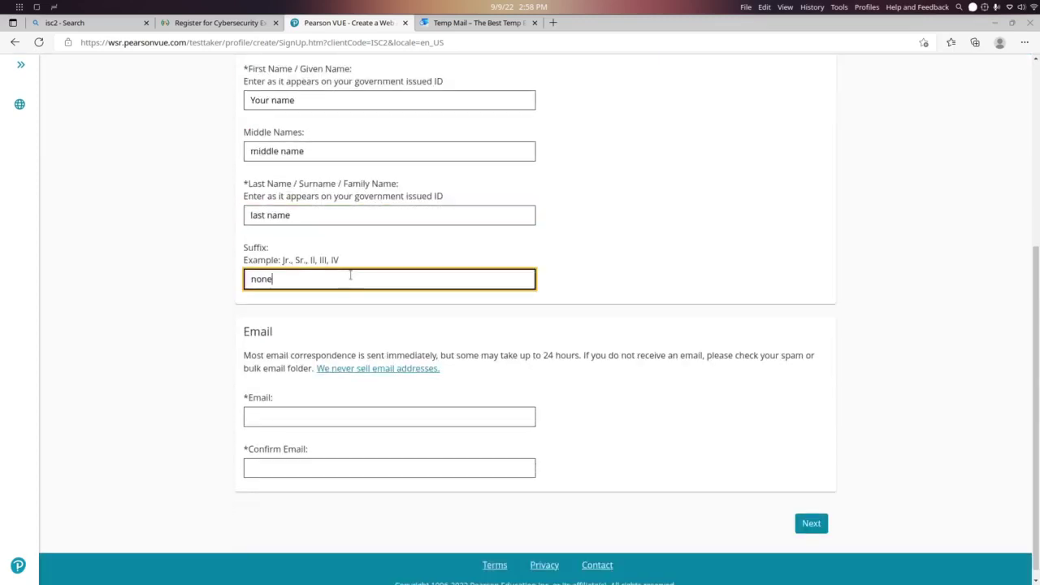
{"action": "scroll", "coordinate": [349, 274], "scroll_direction": "down", "scroll_amount": 1}
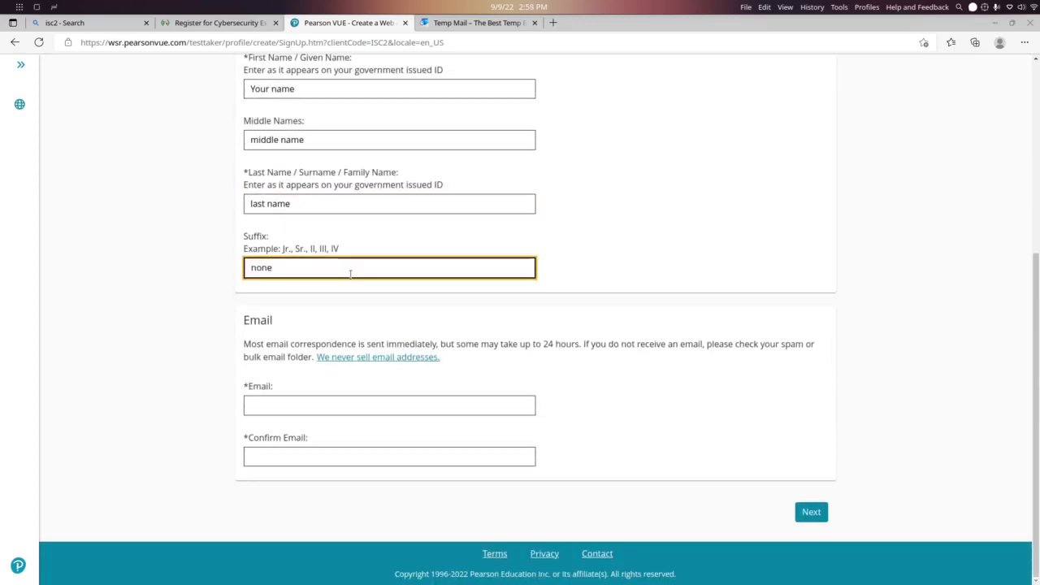
Recopy the disposable address from the Temp Mail tab
{"action": "left_click", "coordinate": [302, 409]}
{"action": "left_click", "coordinate": [491, 30]}
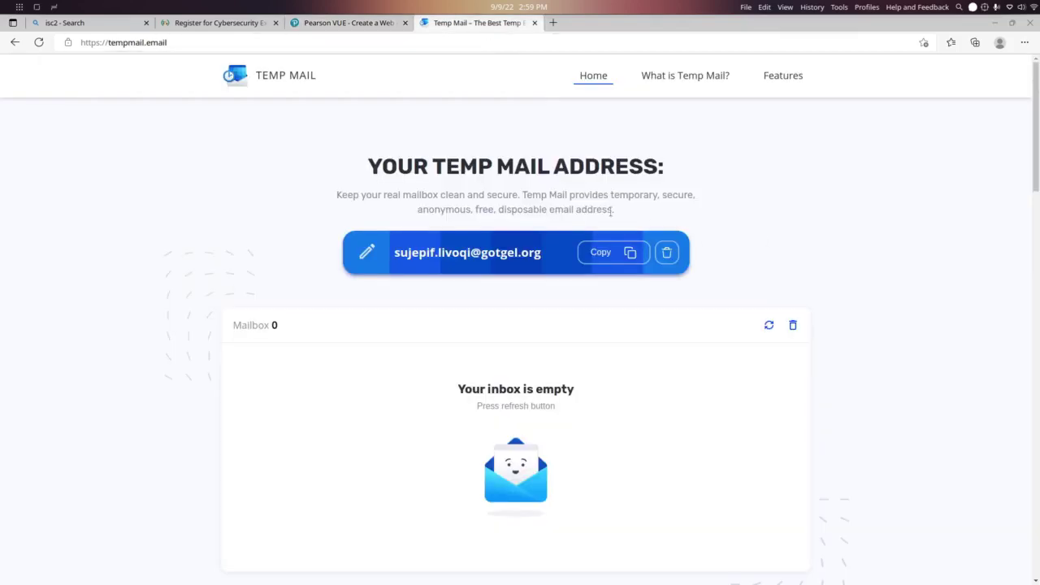
{"action": "left_click", "coordinate": [624, 251]}
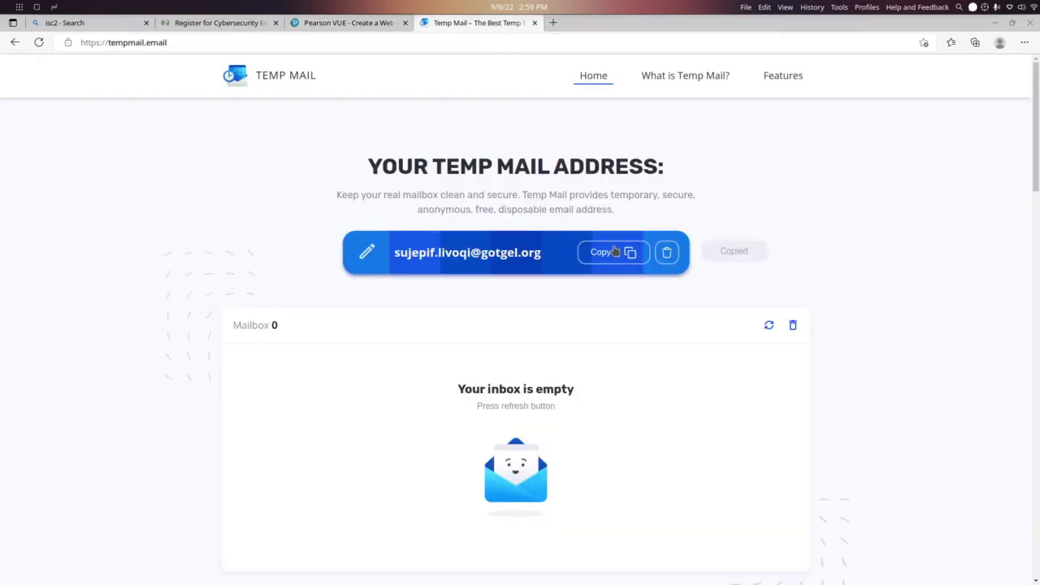
{"action": "left_click", "coordinate": [242, 25]}
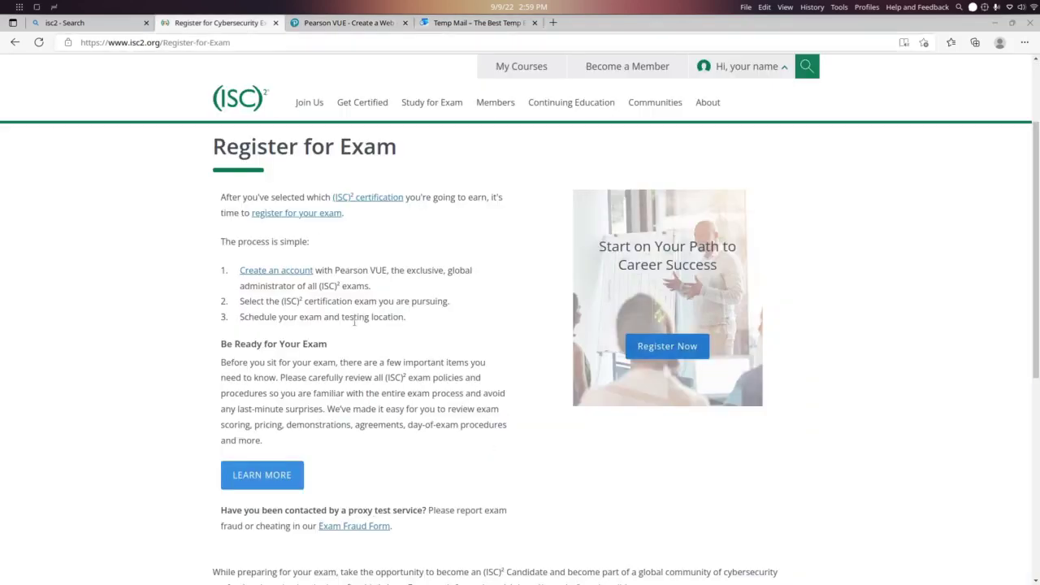
Paste the temporary address into Email and Confirm Email, then continue to Step 2
{"action": "left_click", "coordinate": [331, 23]}
{"action": "key", "text": "ctrl+v"}
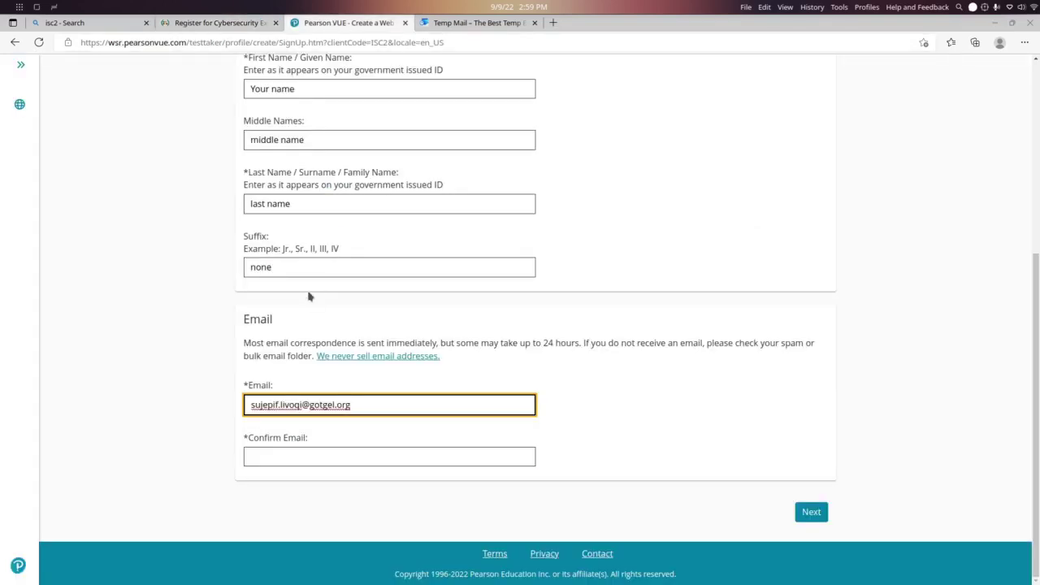
{"action": "key", "text": "Tab"}
{"action": "key", "text": "ctrl+v"}
{"action": "left_click", "coordinate": [807, 514]}
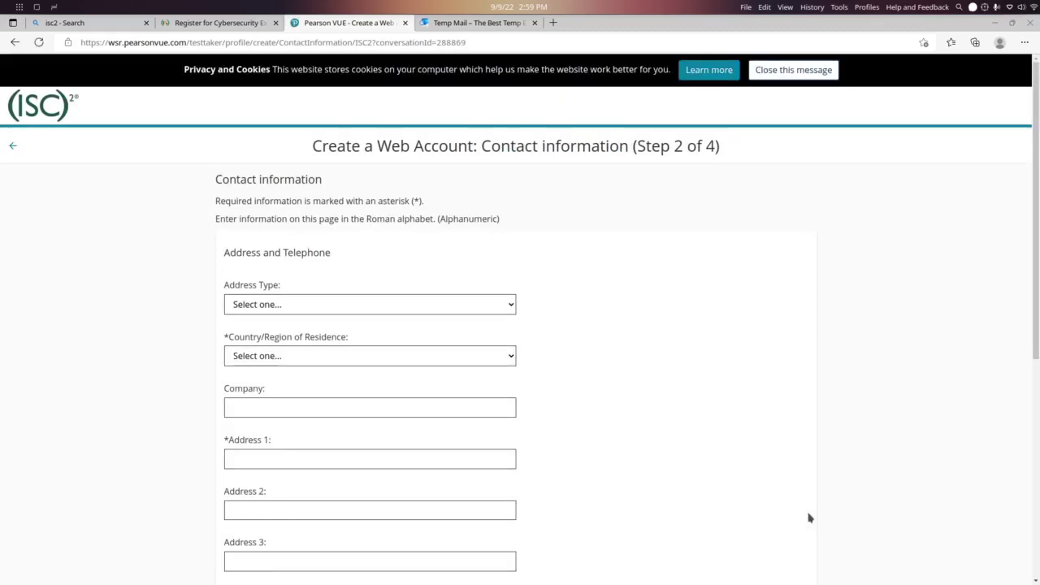
Set Address Type to Home and Country to Argentina
{"action": "left_click", "coordinate": [489, 304]}
{"action": "left_click", "coordinate": [459, 338]}
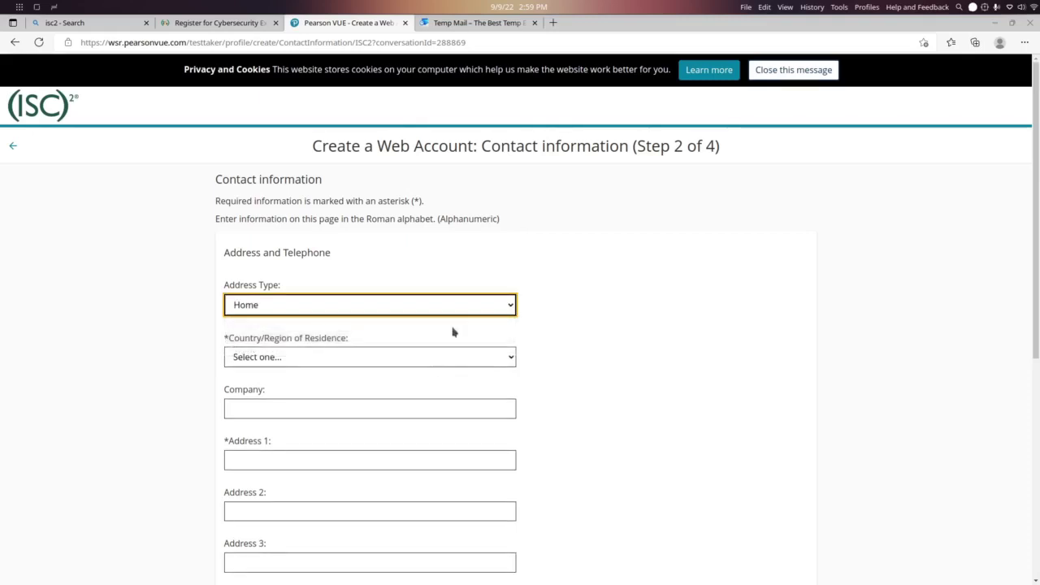
{"action": "left_click", "coordinate": [478, 305]}
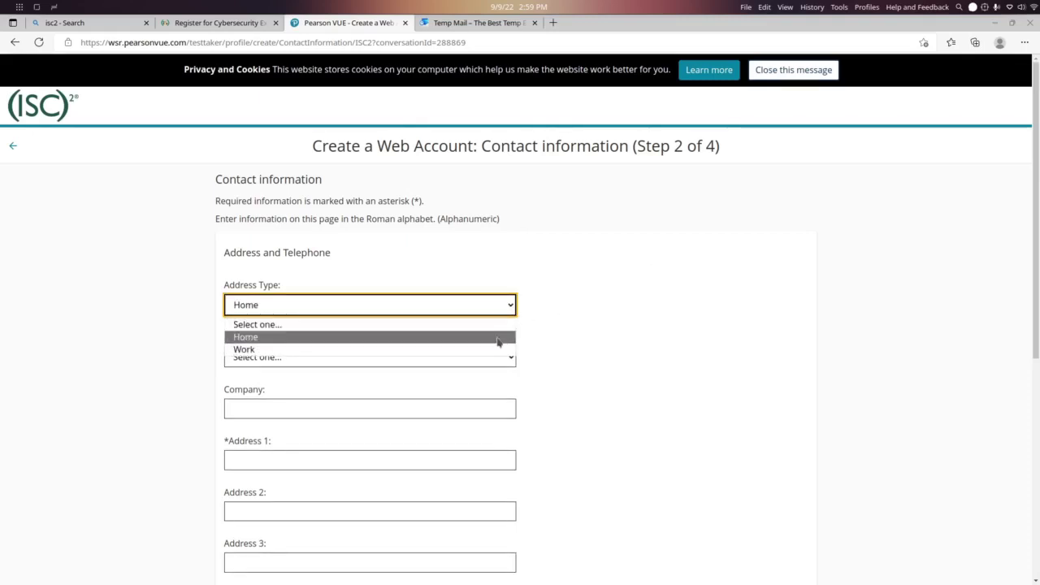
{"action": "left_click", "coordinate": [496, 338]}
{"action": "left_click", "coordinate": [480, 356]}
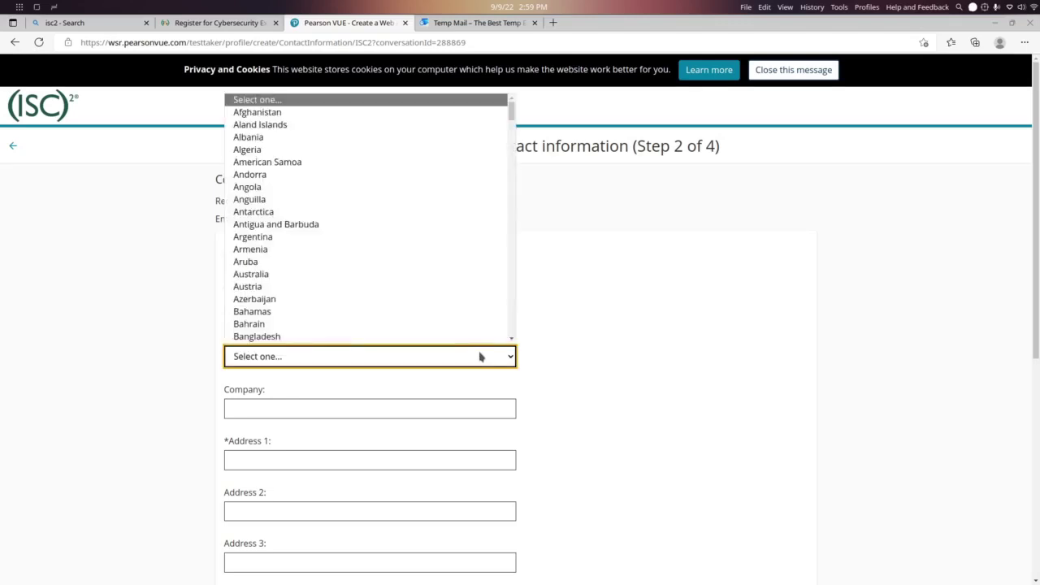
{"action": "left_click", "coordinate": [479, 237]}
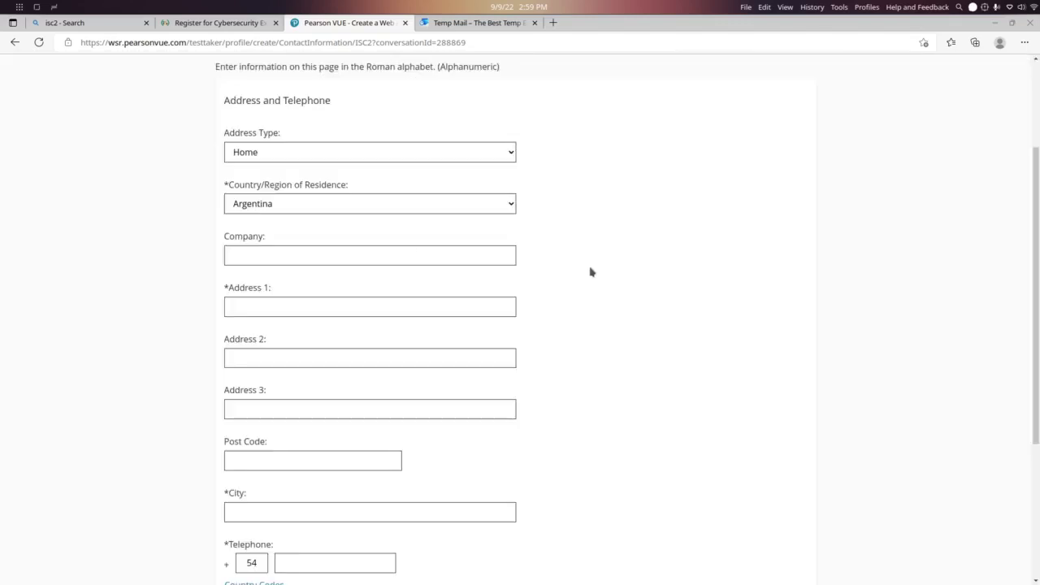
{"action": "left_click", "coordinate": [384, 255]}
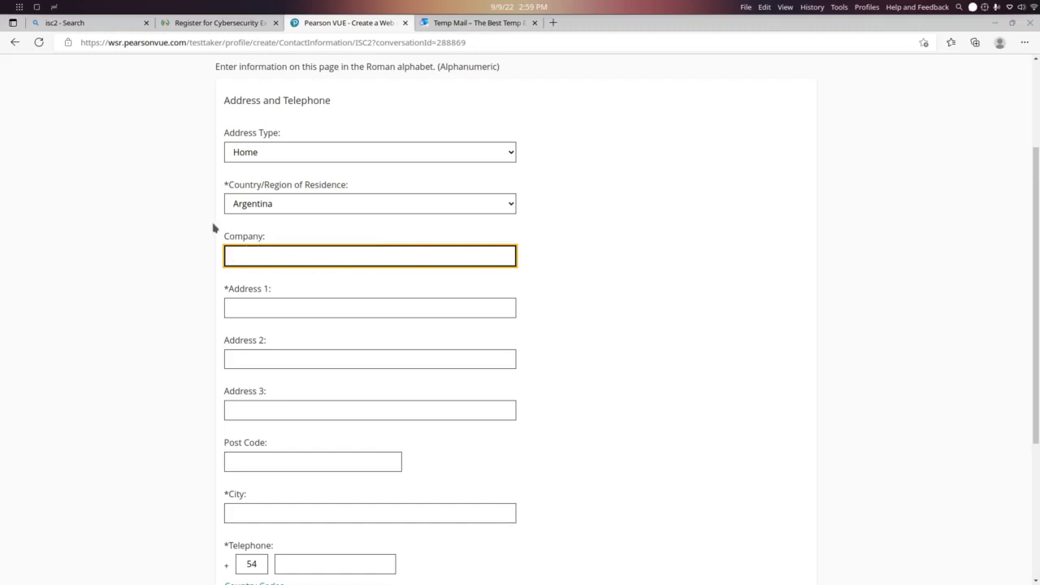
{"action": "left_click_drag", "start_coordinate": [214, 227], "coordinate": [281, 236]}
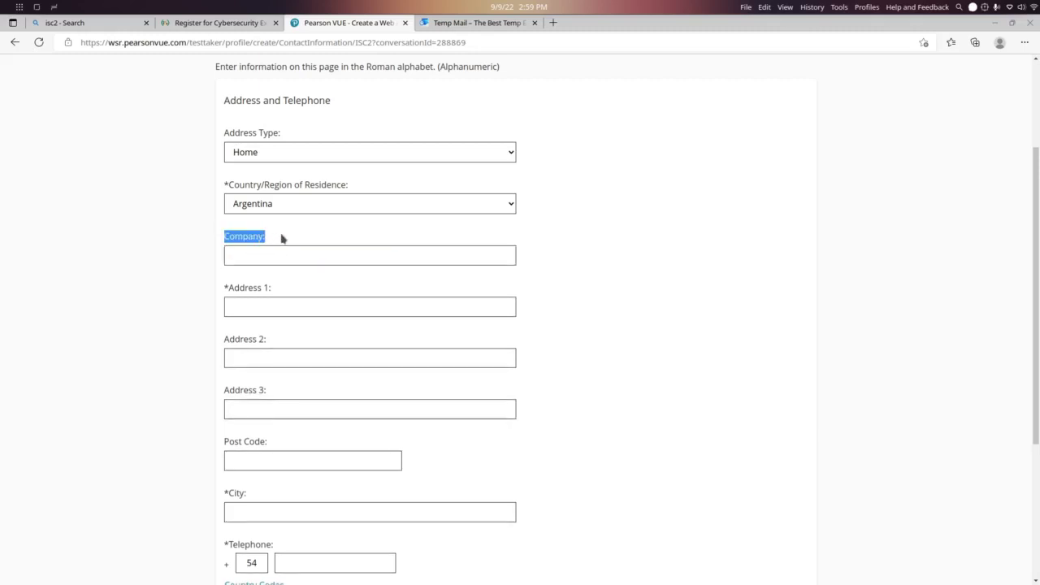
{"action": "right_click", "coordinate": [368, 218]}
Enter the address line, city, telephone and mobile numbers, and submit the contact details
{"action": "left_click", "coordinate": [319, 304]}
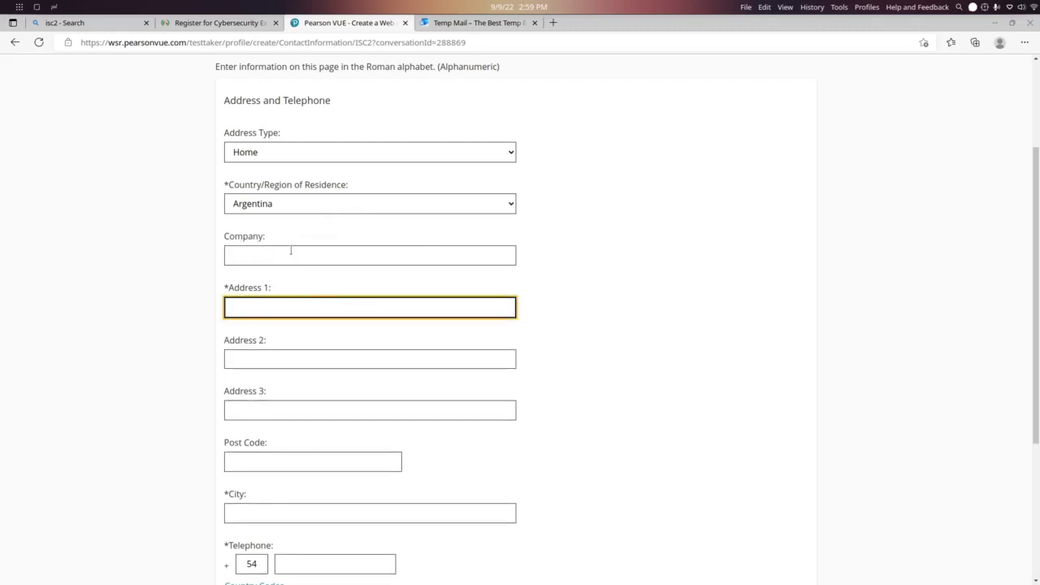
{"action": "type", "text": "address"}
{"action": "scroll", "coordinate": [279, 307], "scroll_direction": "down", "scroll_amount": 3}
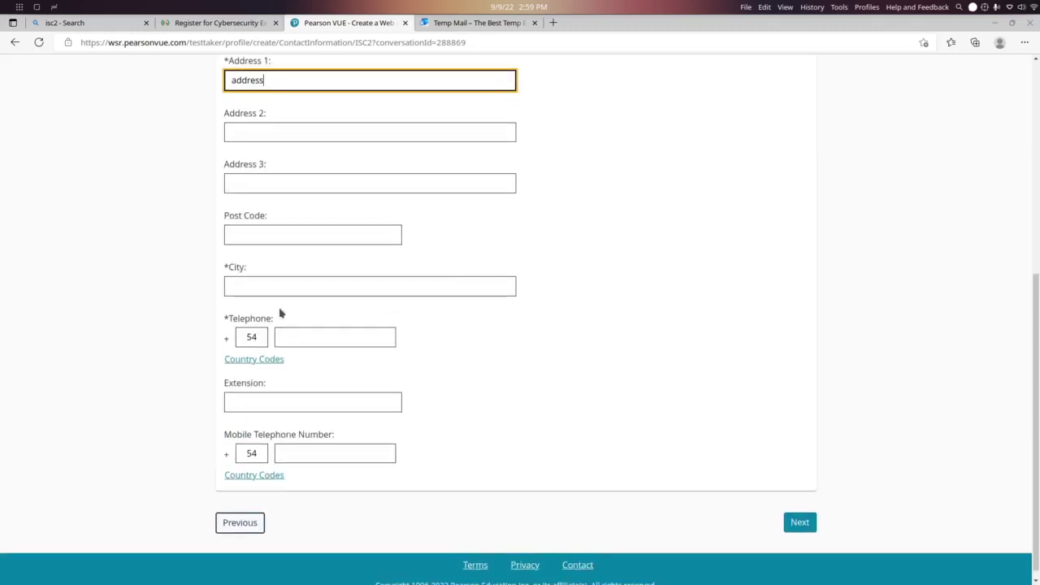
{"action": "left_click", "coordinate": [294, 288]}
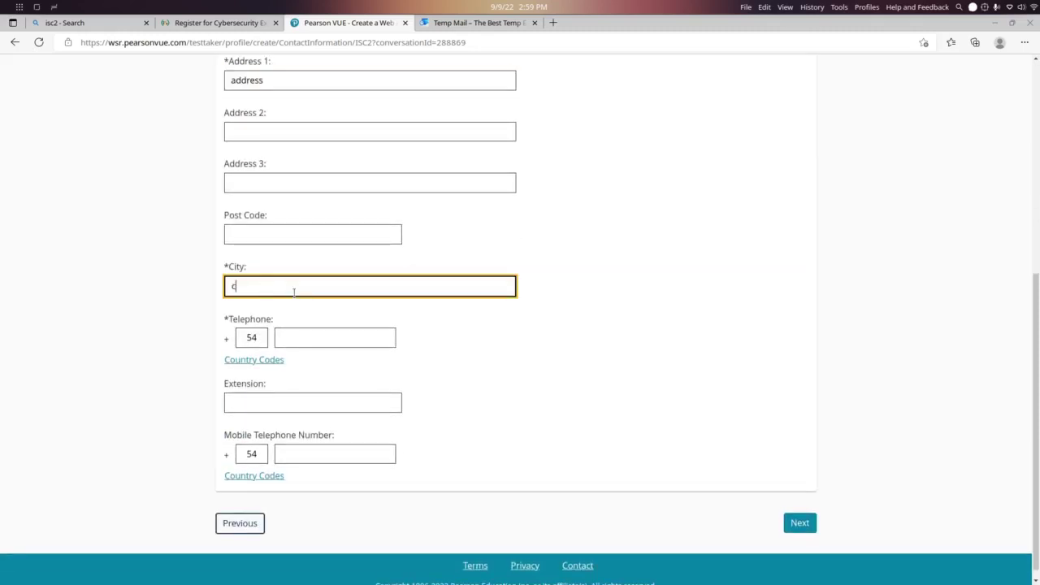
{"action": "type", "text": "city"}
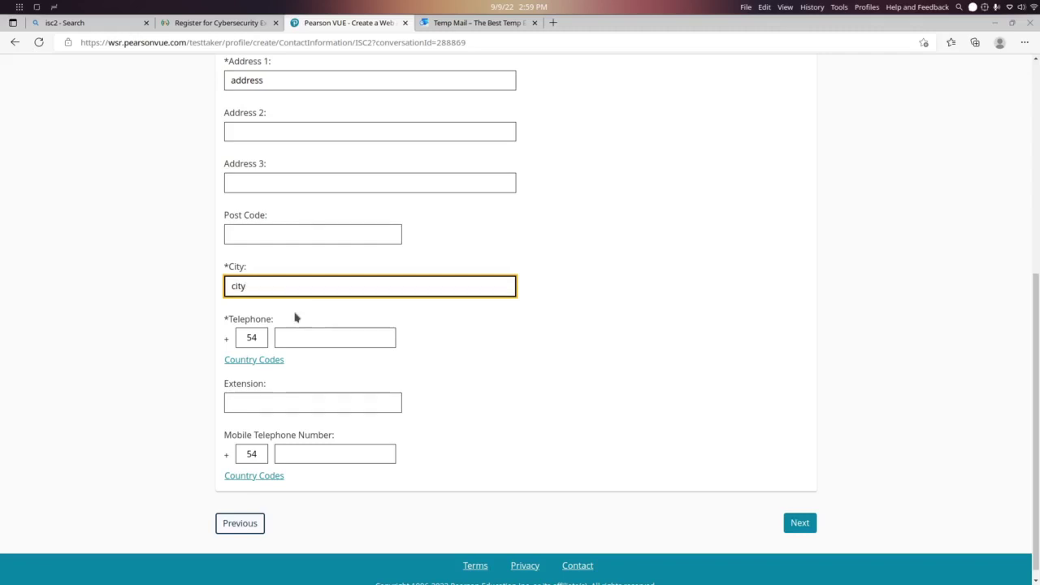
{"action": "left_click", "coordinate": [310, 331]}
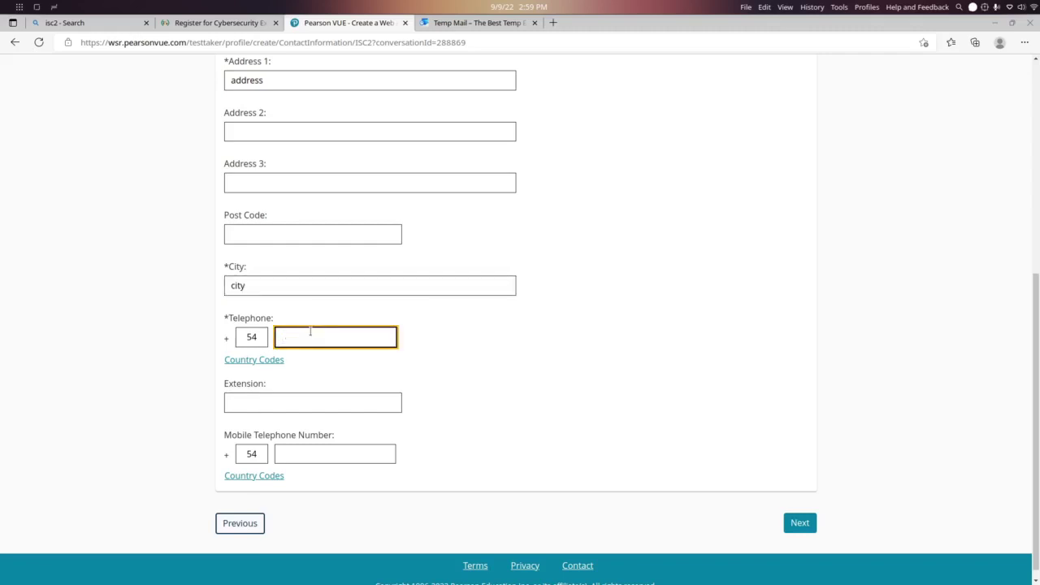
{"action": "left_click", "coordinate": [354, 454]}
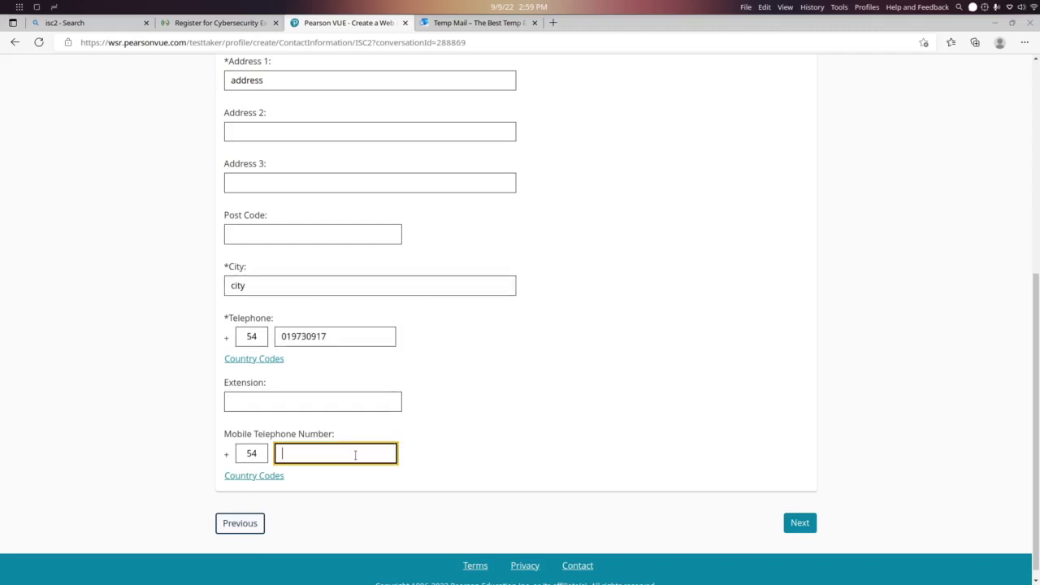
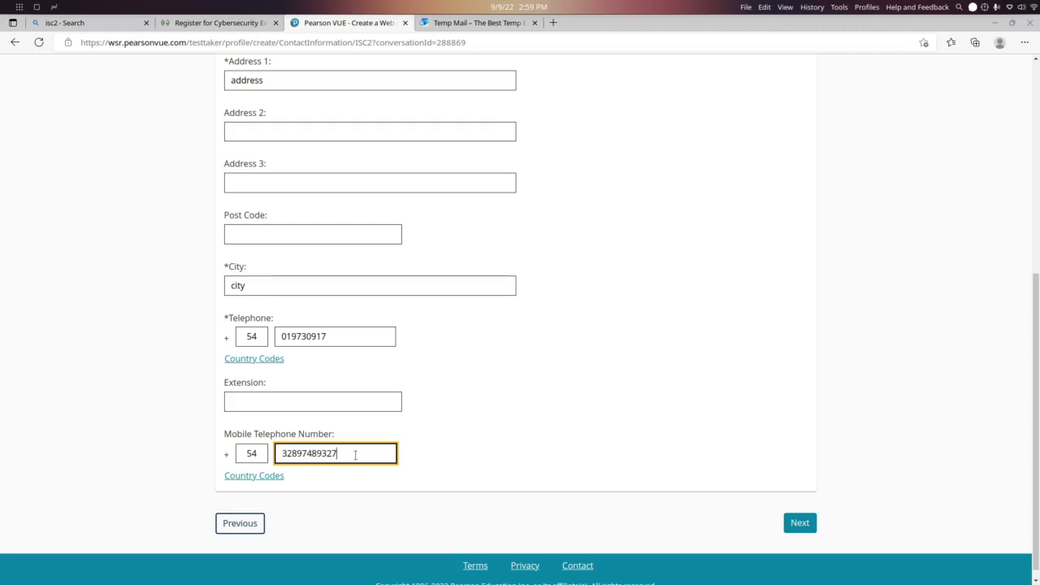
{"action": "left_click", "coordinate": [800, 526]}
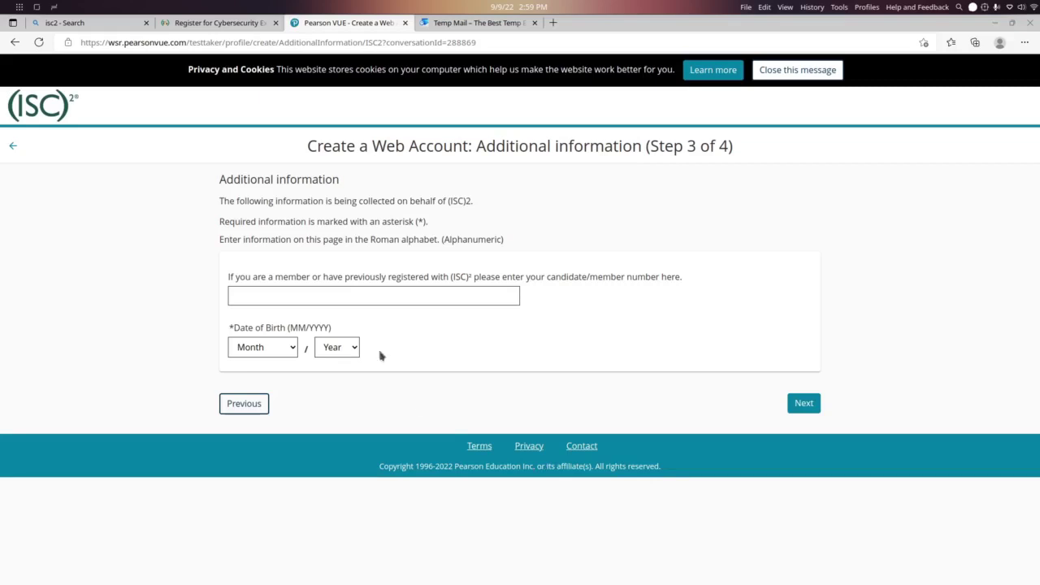
Set Date of Birth to April / 1937 and submit Step 3
{"action": "left_click_drag", "start_coordinate": [246, 280], "coordinate": [523, 281]}
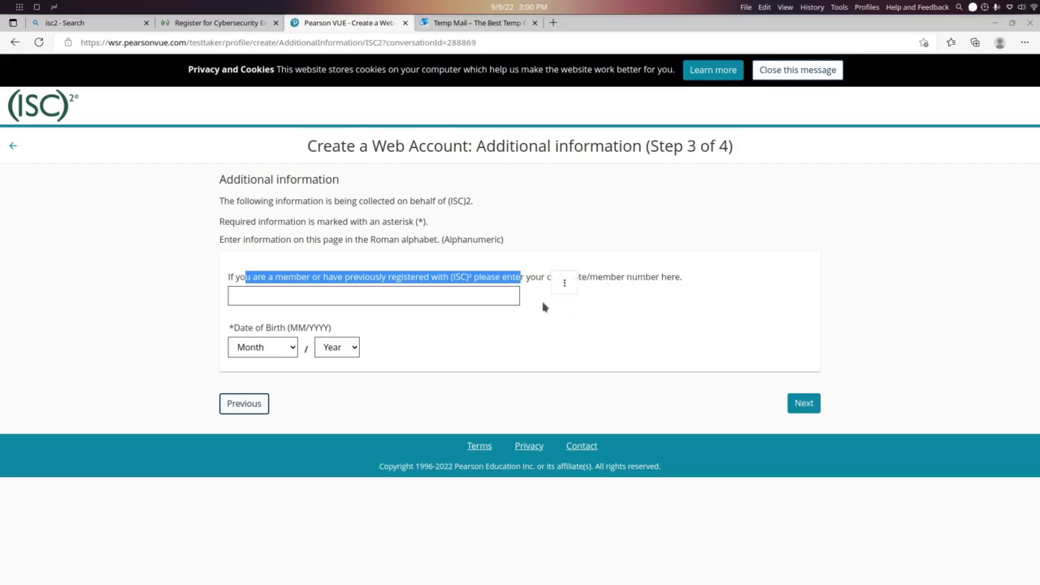
{"action": "left_click", "coordinate": [264, 346]}
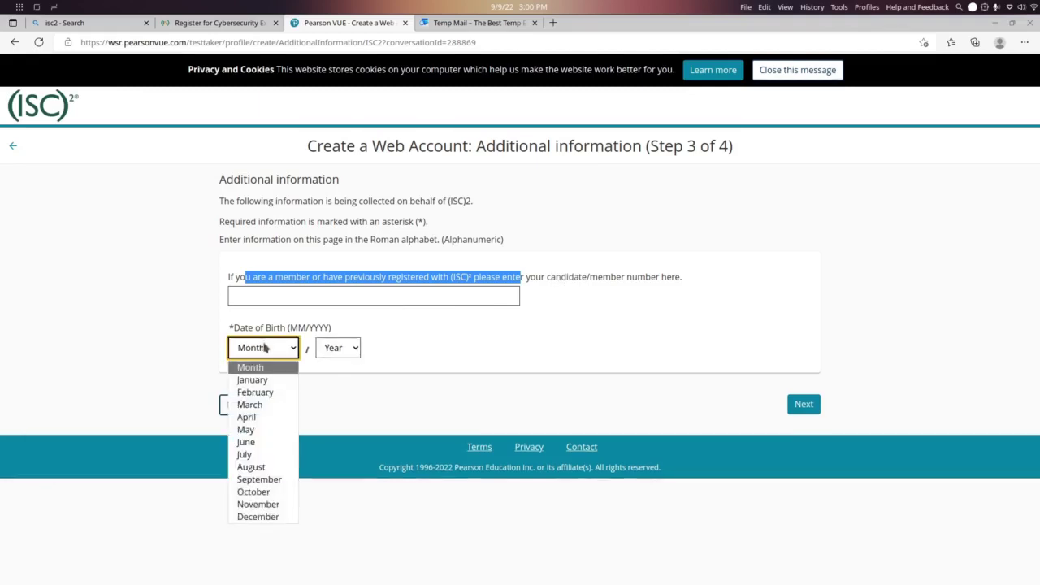
{"action": "left_click", "coordinate": [252, 417]}
{"action": "left_click", "coordinate": [337, 347]}
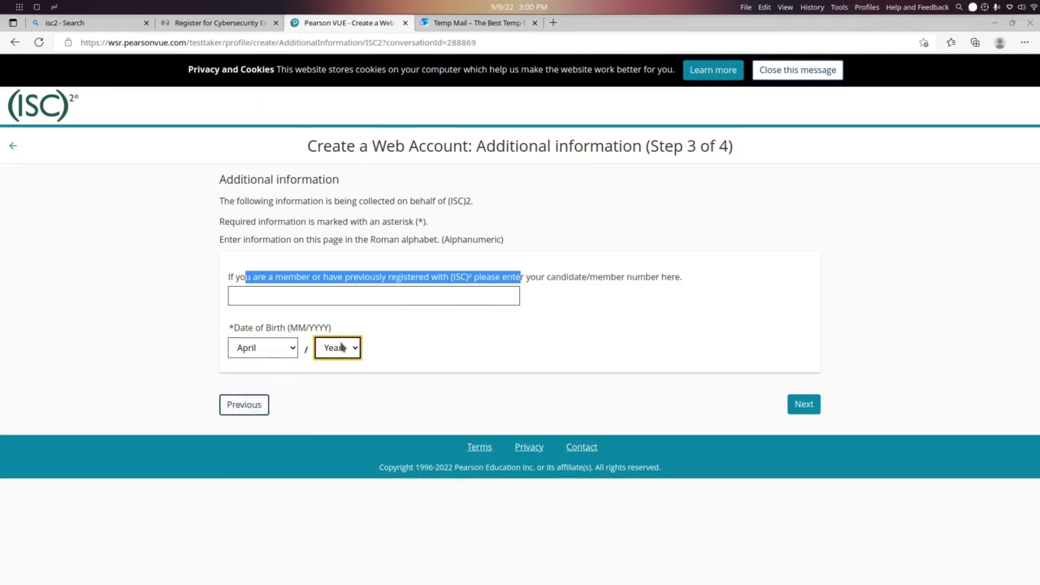
{"action": "left_click", "coordinate": [334, 290]}
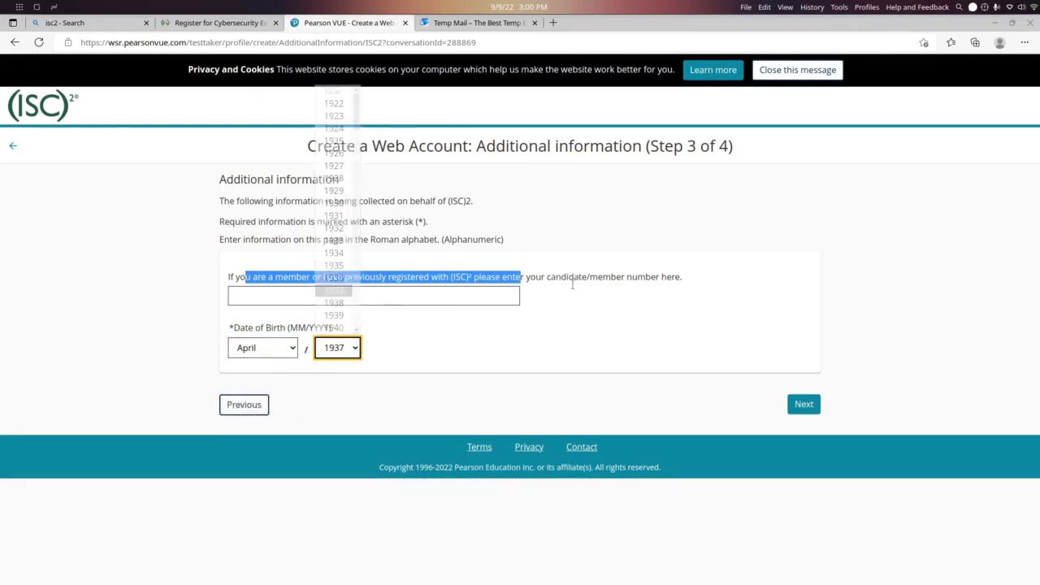
{"action": "left_click", "coordinate": [799, 404]}
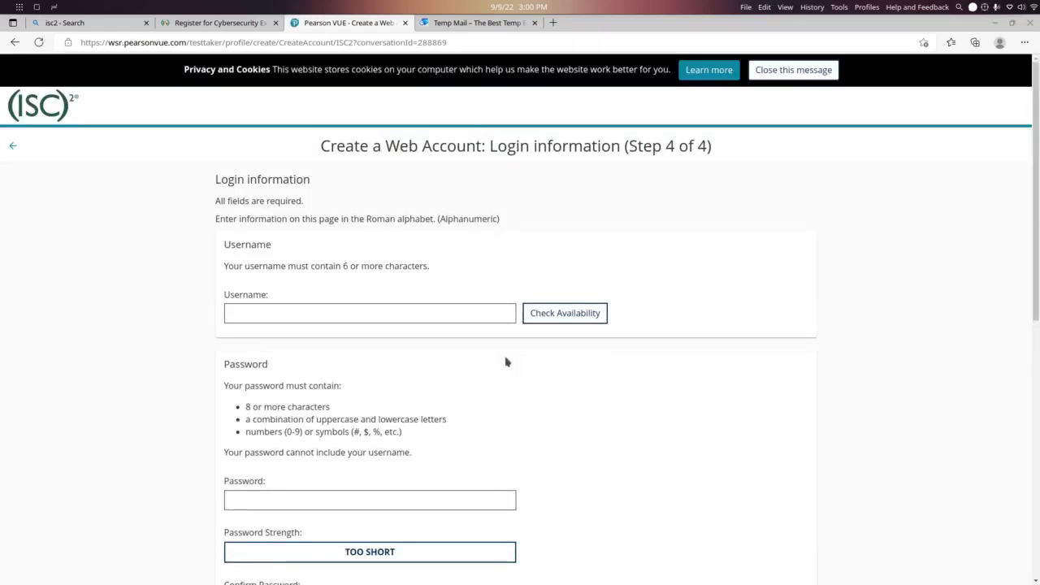
Enter a username, check its availability, and set and confirm the account password
{"action": "left_click", "coordinate": [458, 312]}
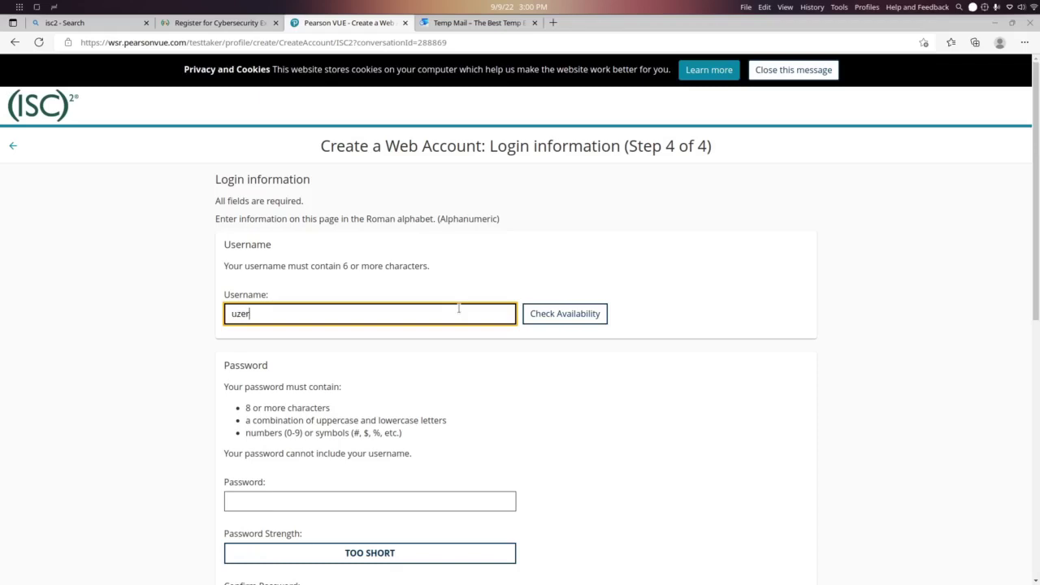
{"action": "scroll", "coordinate": [458, 309], "scroll_direction": "down", "scroll_amount": 1}
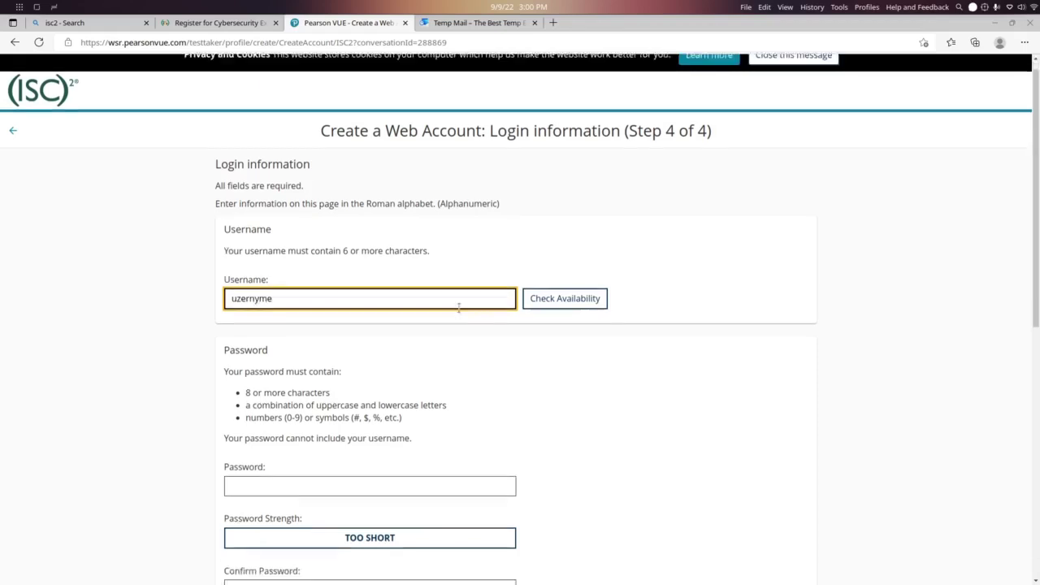
{"action": "left_click", "coordinate": [566, 259]}
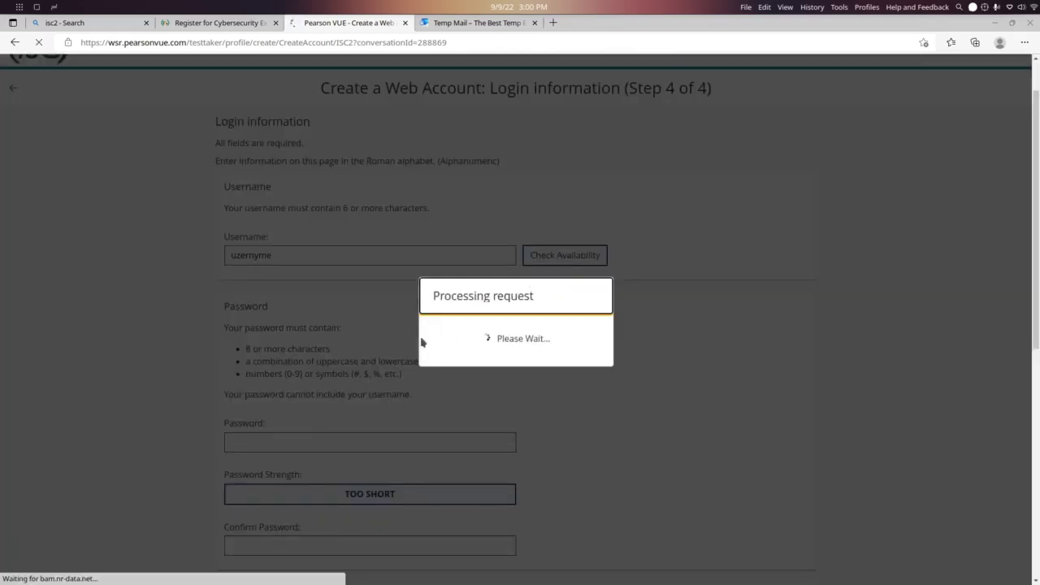
{"action": "scroll", "coordinate": [352, 285], "scroll_direction": "down", "scroll_amount": 3}
{"action": "scroll", "coordinate": [352, 284], "scroll_direction": "down", "scroll_amount": 1}
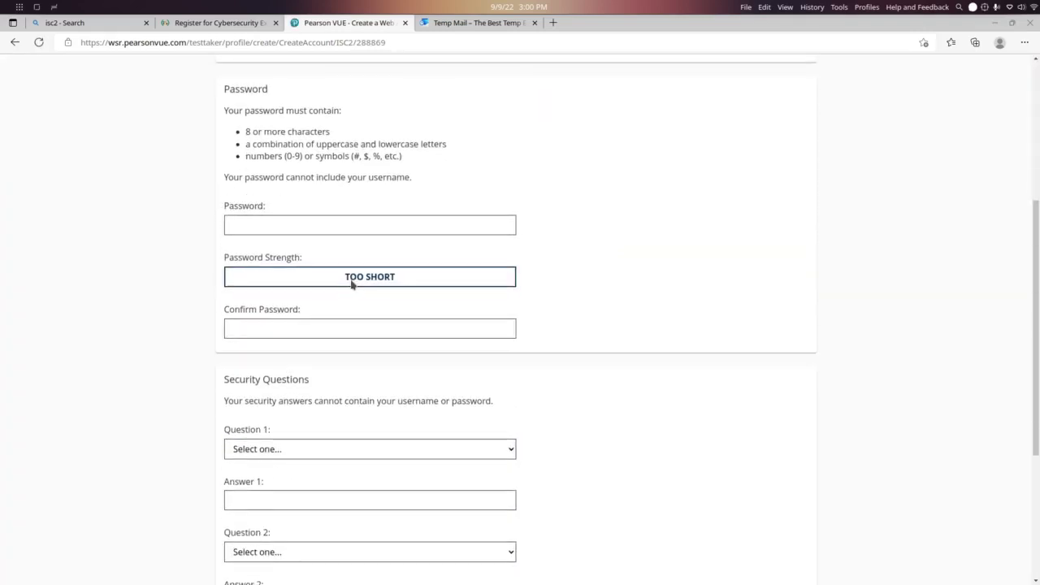
{"action": "left_click", "coordinate": [344, 225]}
{"action": "type", "text": "•••••••••"}
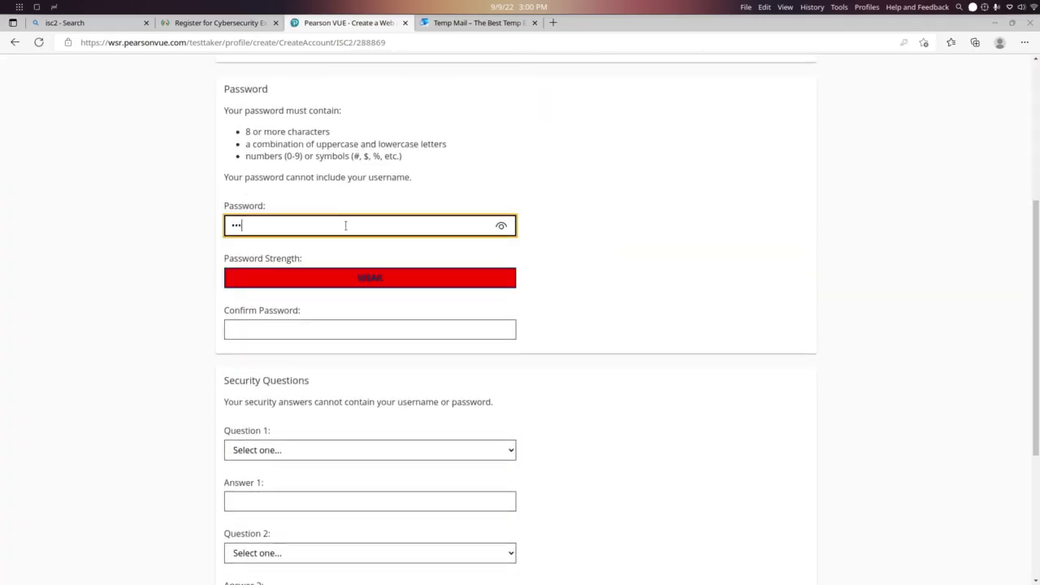
{"action": "type", "text": "•"}
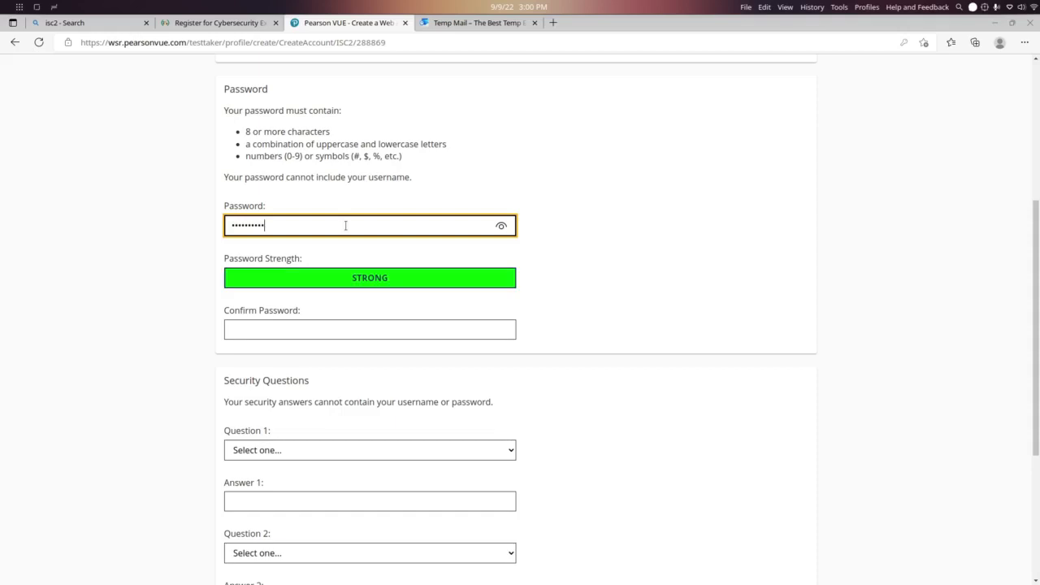
{"action": "left_click", "coordinate": [358, 329]}
{"action": "type", "text": "••••"}
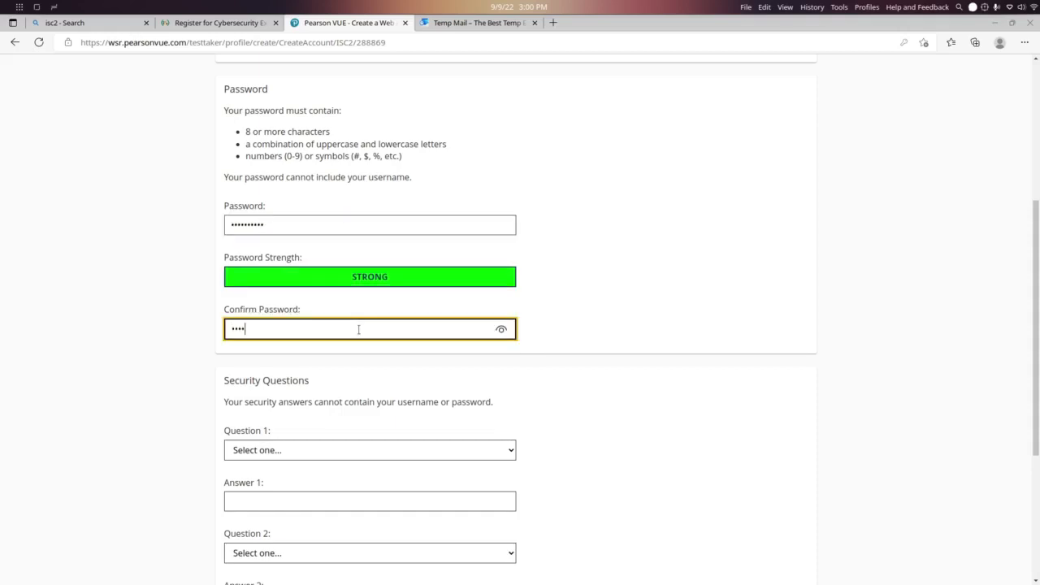
{"action": "type", "text": "••••••"}
{"action": "scroll", "coordinate": [358, 327], "scroll_direction": "down", "scroll_amount": 3}
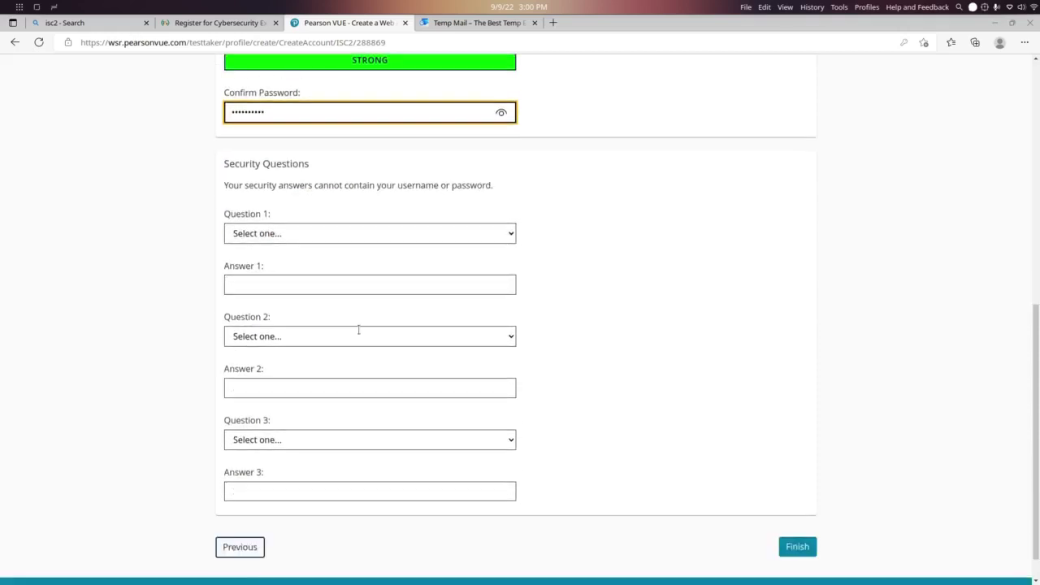
Choose the favorite school teacher question, fill the three answers, and click Finish
{"action": "left_click", "coordinate": [355, 233]}
{"action": "left_click", "coordinate": [363, 233]}
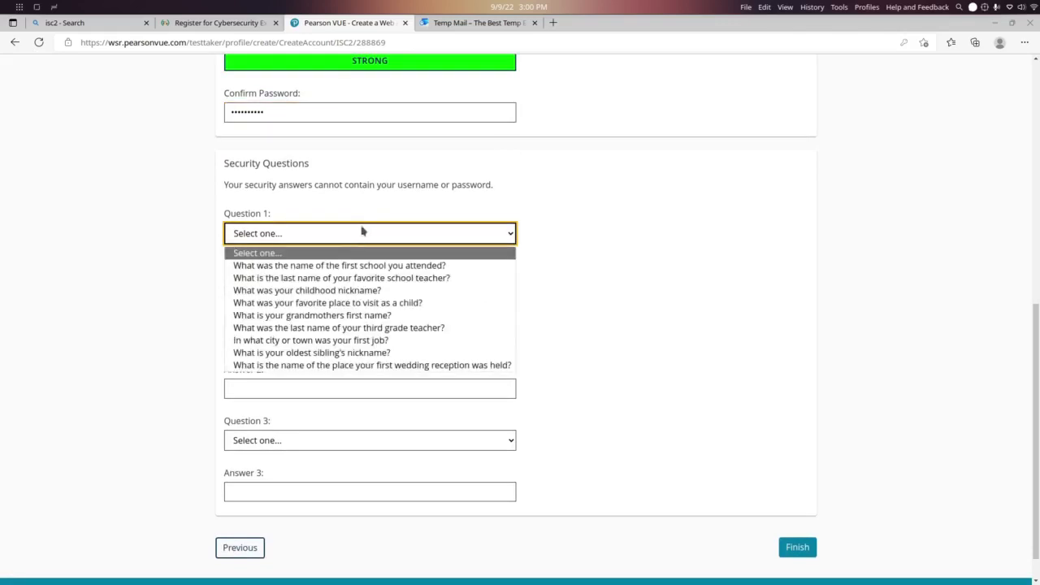
{"action": "left_click", "coordinate": [352, 233]}
{"action": "left_click", "coordinate": [355, 233]}
{"action": "left_click", "coordinate": [338, 278]}
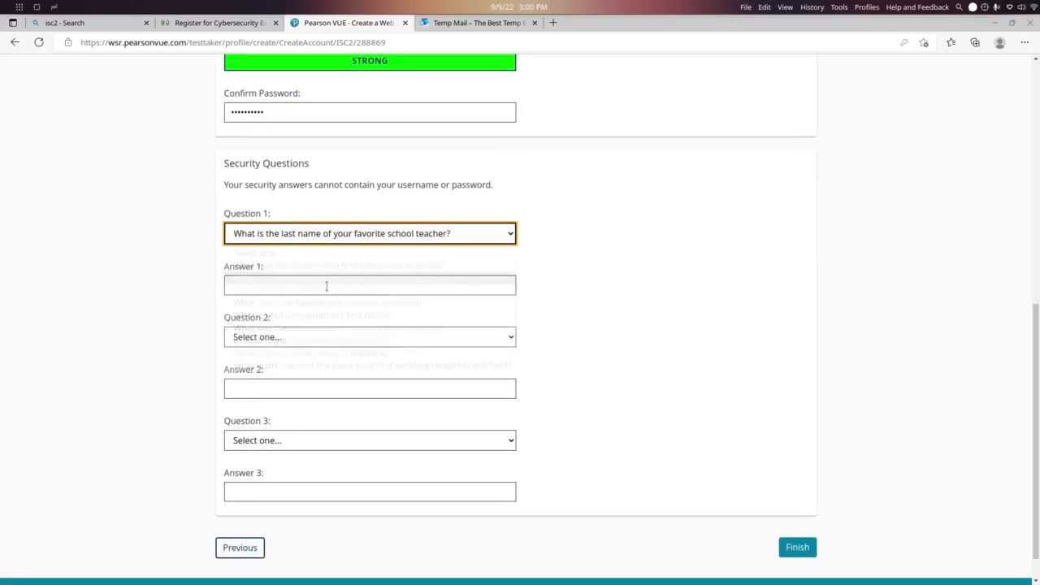
{"action": "left_click", "coordinate": [325, 284]}
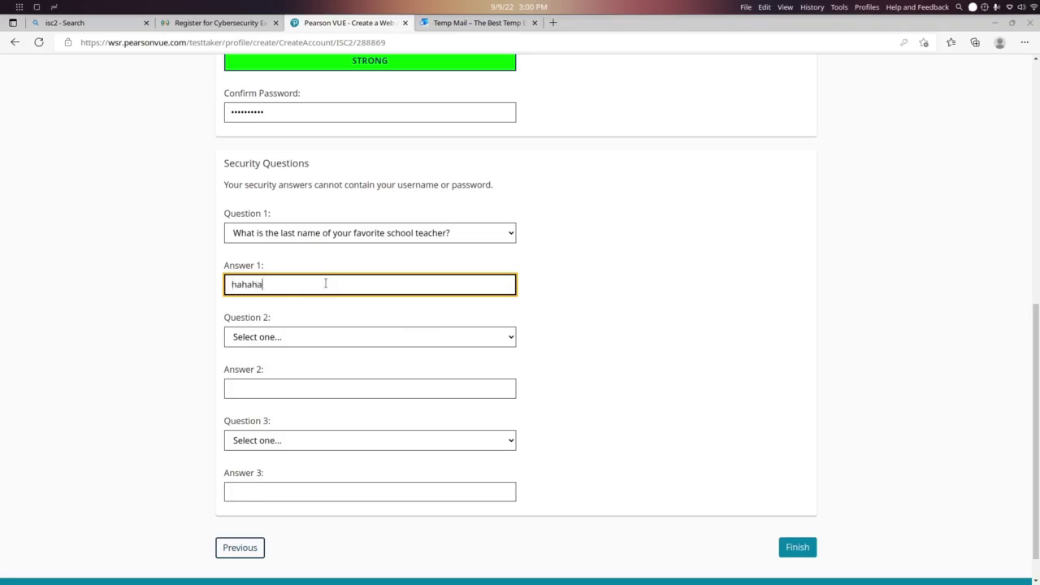
{"action": "left_click", "coordinate": [329, 389]}
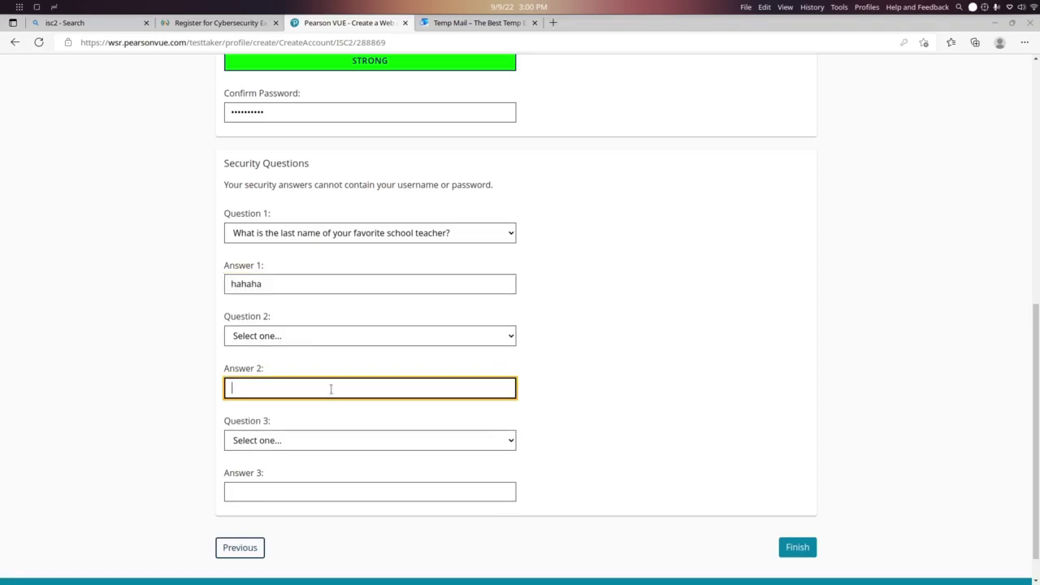
{"action": "left_click", "coordinate": [322, 490]}
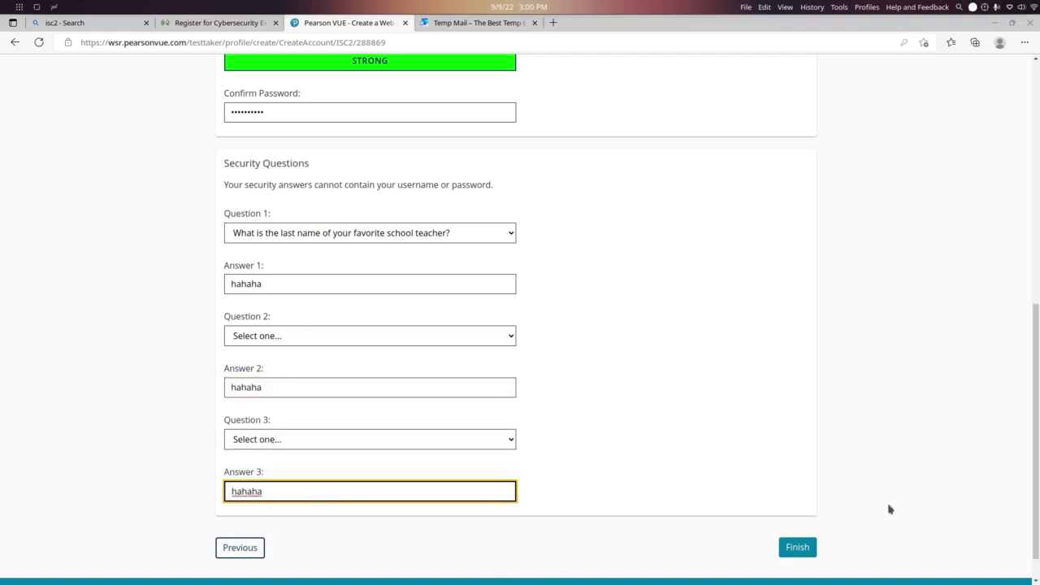
{"action": "left_click", "coordinate": [809, 550]}
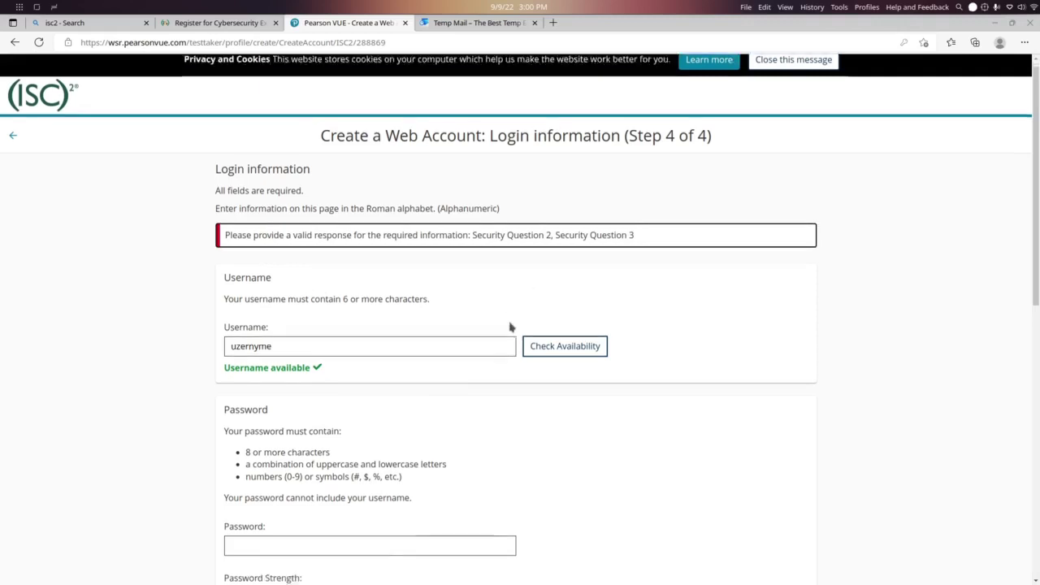
Choose the sixth-grade school question for Question 2 and the childhood friend question for Question 3
{"action": "scroll", "coordinate": [511, 325], "scroll_direction": "down", "scroll_amount": 8}
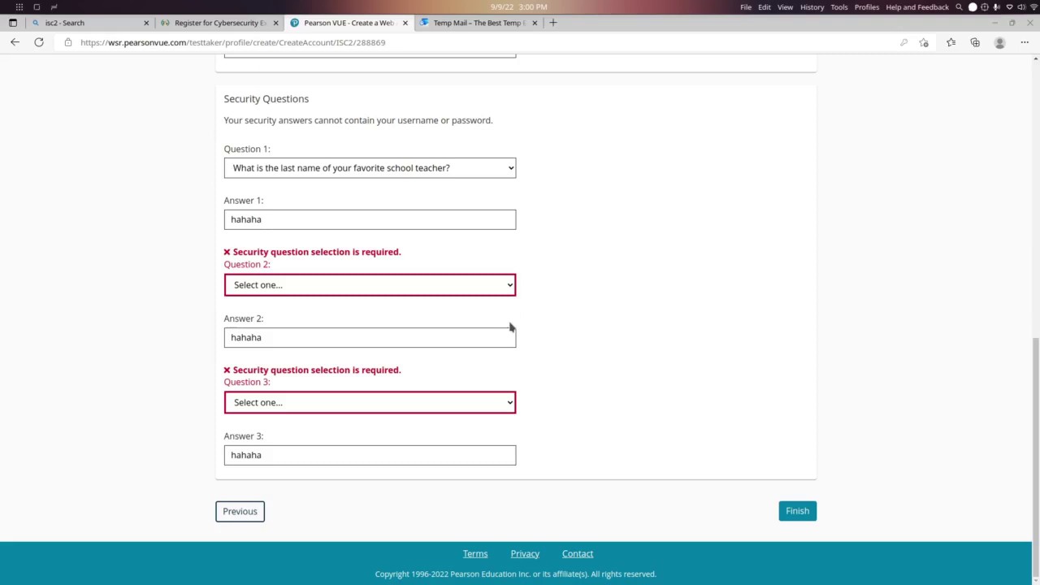
{"action": "left_click", "coordinate": [428, 286]}
{"action": "left_click", "coordinate": [404, 321]}
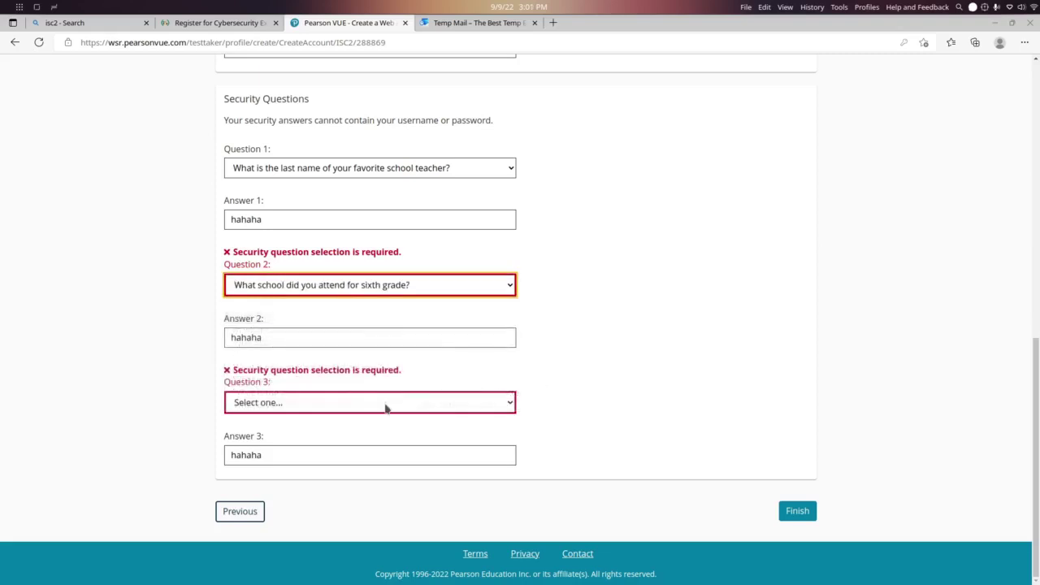
{"action": "left_click", "coordinate": [385, 404]}
{"action": "left_click", "coordinate": [379, 456]}
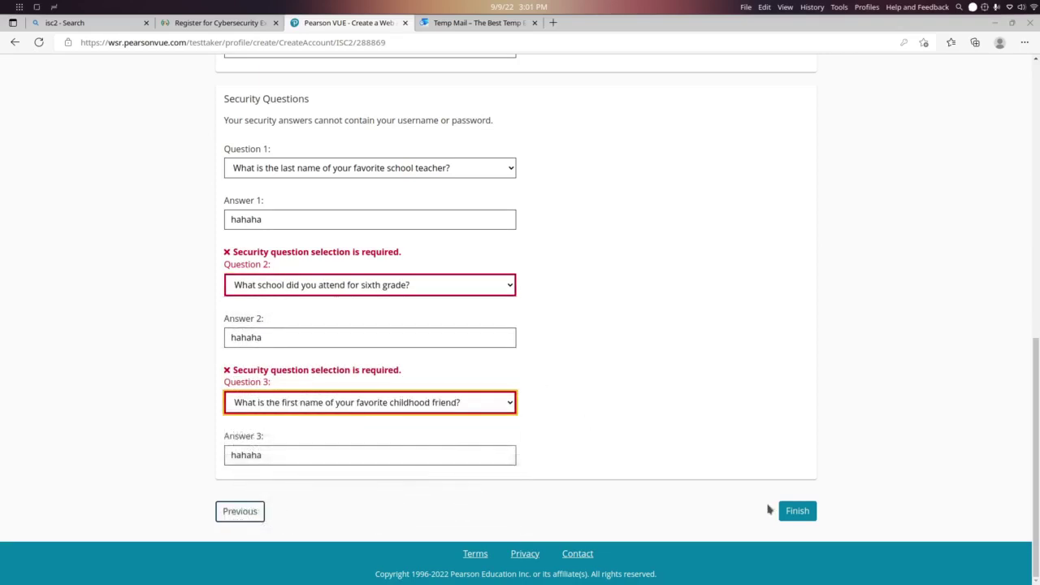
{"action": "left_click", "coordinate": [798, 511]}
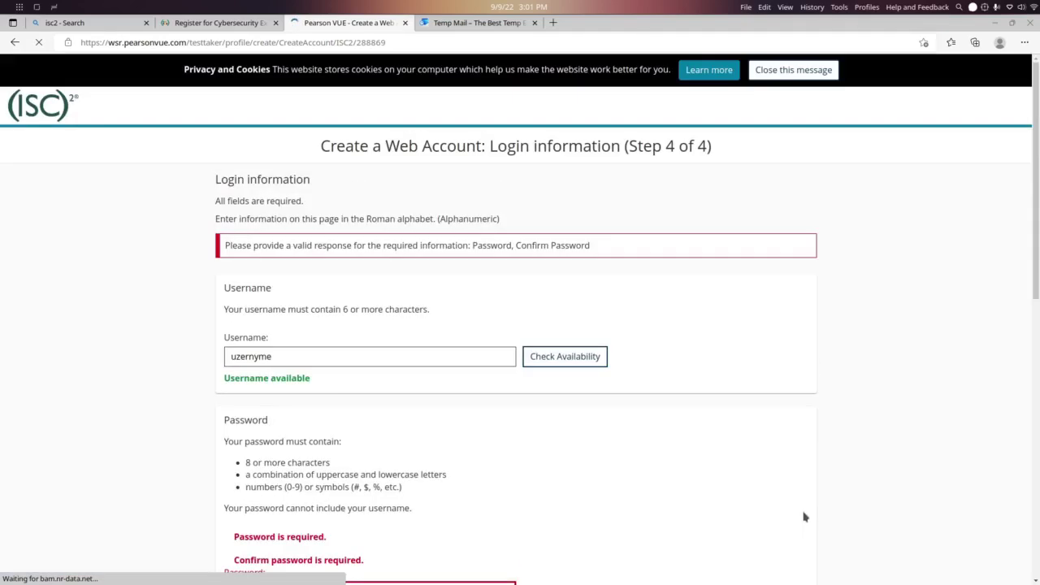
Re-enter and confirm the account password, then submit the login information
{"action": "scroll", "coordinate": [733, 450], "scroll_direction": "down", "scroll_amount": 3}
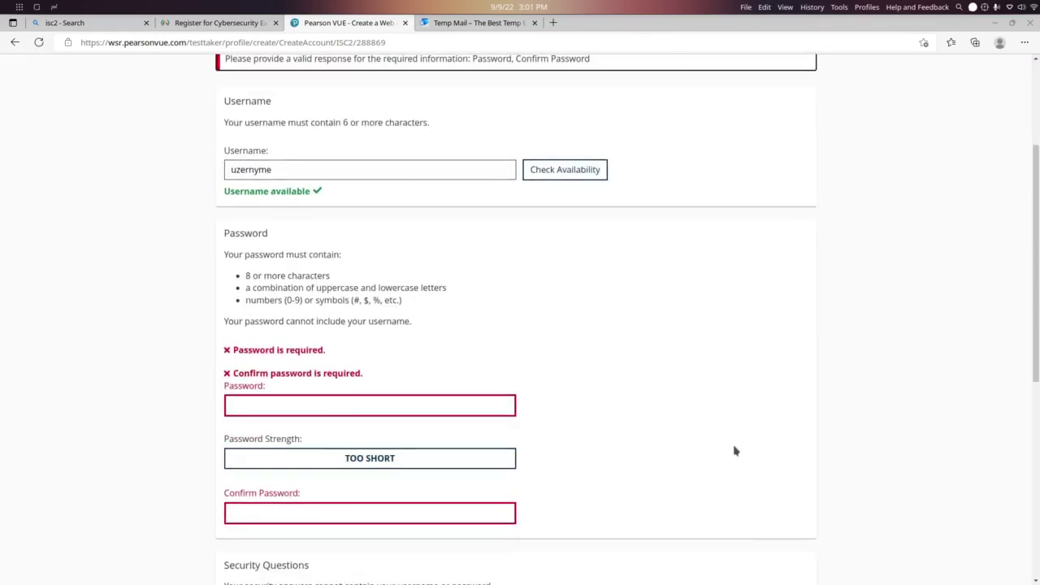
{"action": "left_click", "coordinate": [475, 408]}
{"action": "type", "text": "••"}
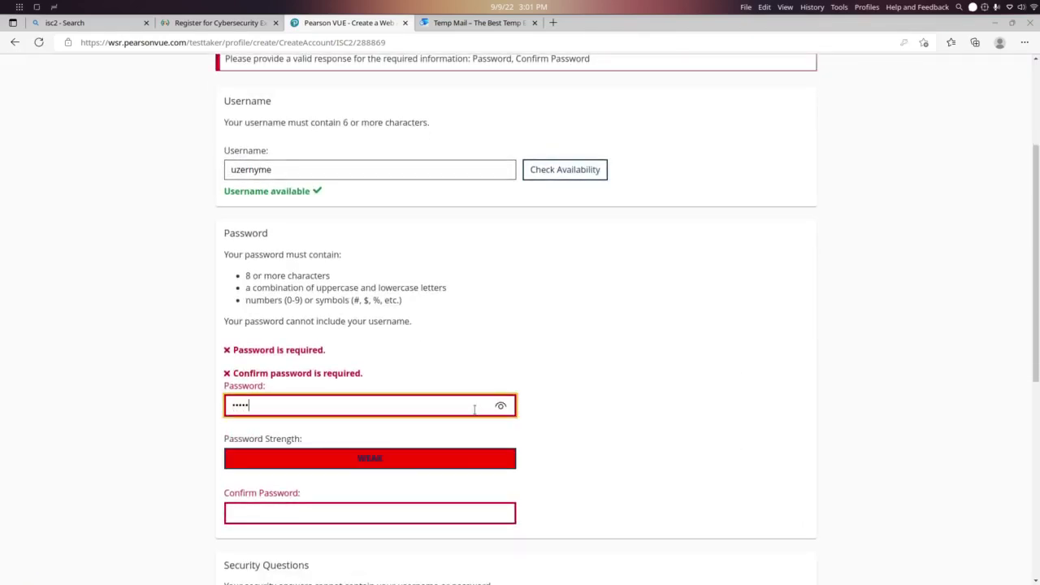
{"action": "type", "text": "••••••••"}
{"action": "key", "text": "Tab"}
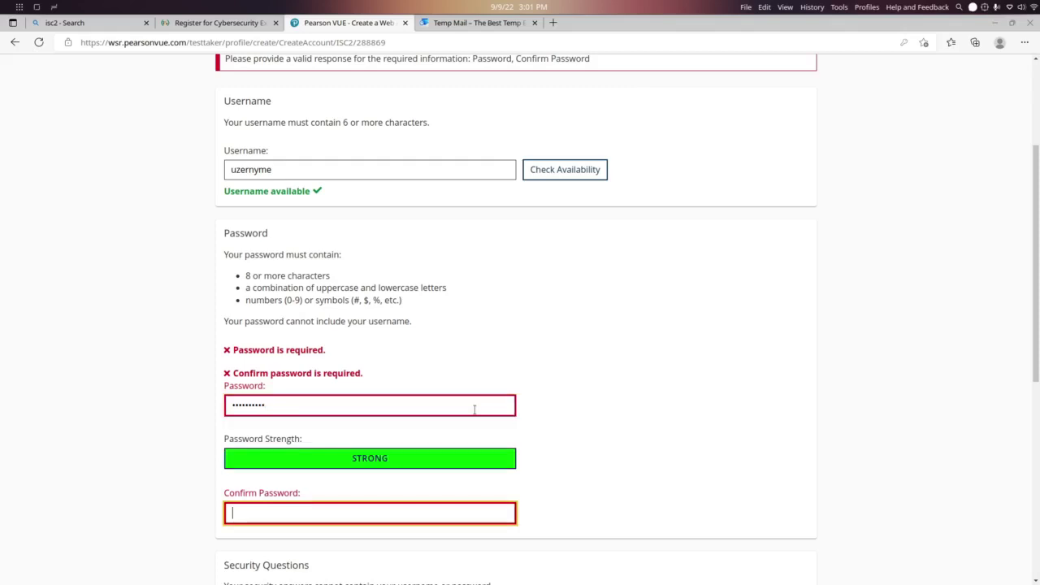
{"action": "type", "text": "••••••••••"}
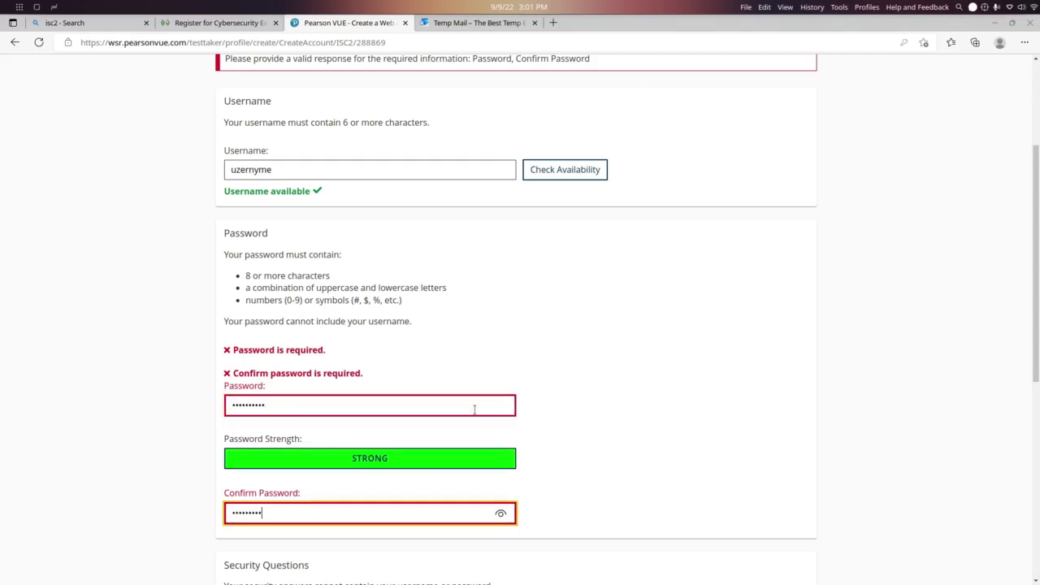
{"action": "scroll", "coordinate": [475, 410], "scroll_direction": "down", "scroll_amount": 5}
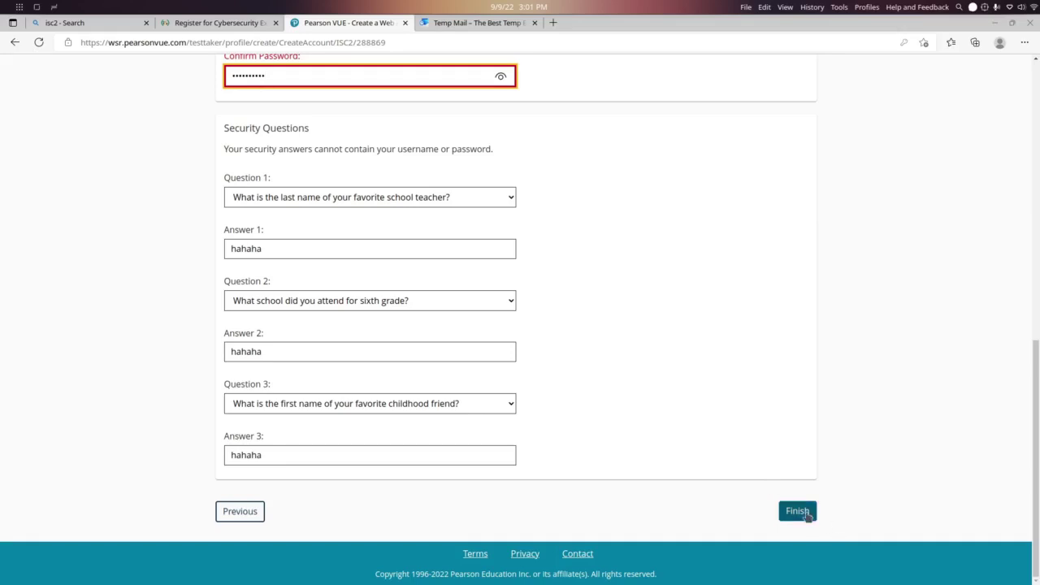
{"action": "left_click", "coordinate": [801, 513]}
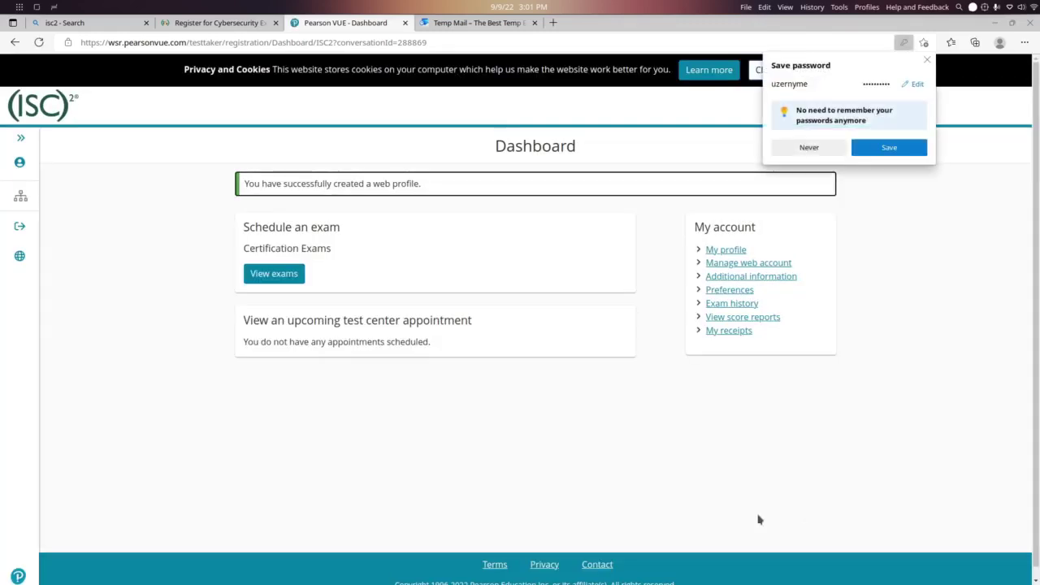
Decline saving the password and pick Certified in Cybersecurity (CC) from the ISC2 exam list
{"action": "left_click", "coordinate": [808, 147]}
{"action": "left_click_drag", "start_coordinate": [243, 223], "coordinate": [359, 239]}
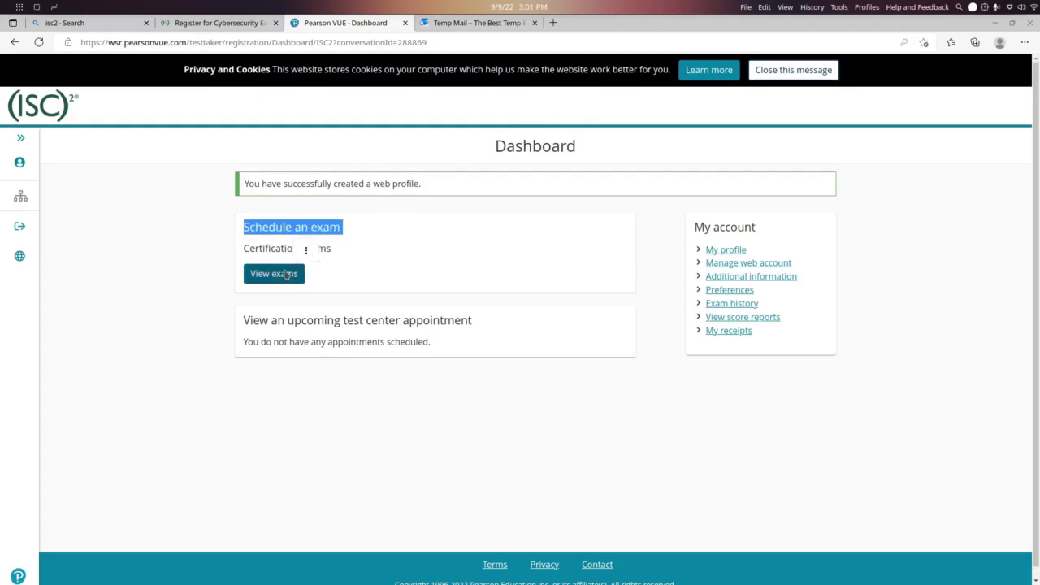
{"action": "left_click", "coordinate": [294, 268]}
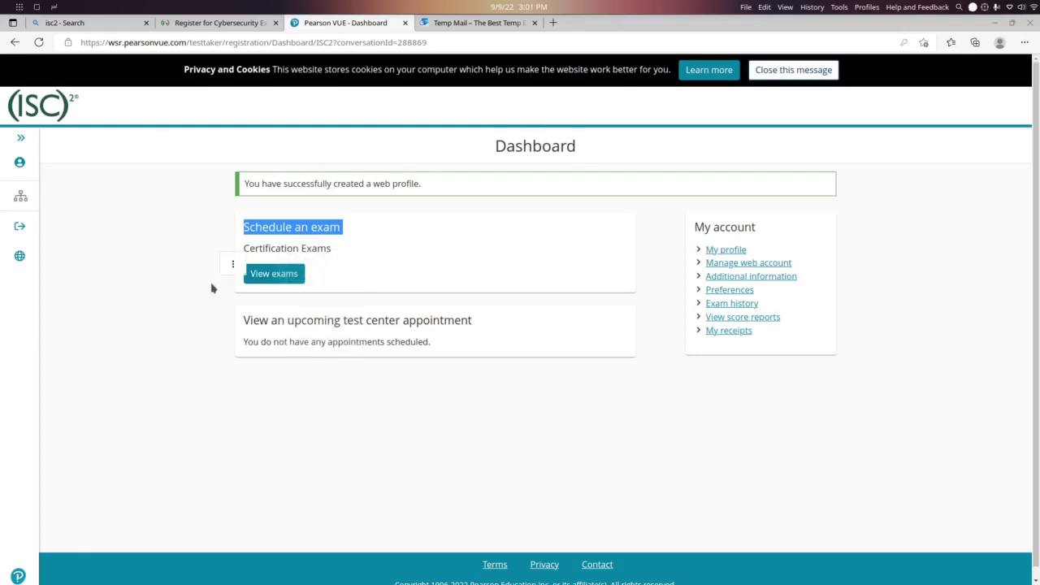
{"action": "left_click", "coordinate": [284, 274]}
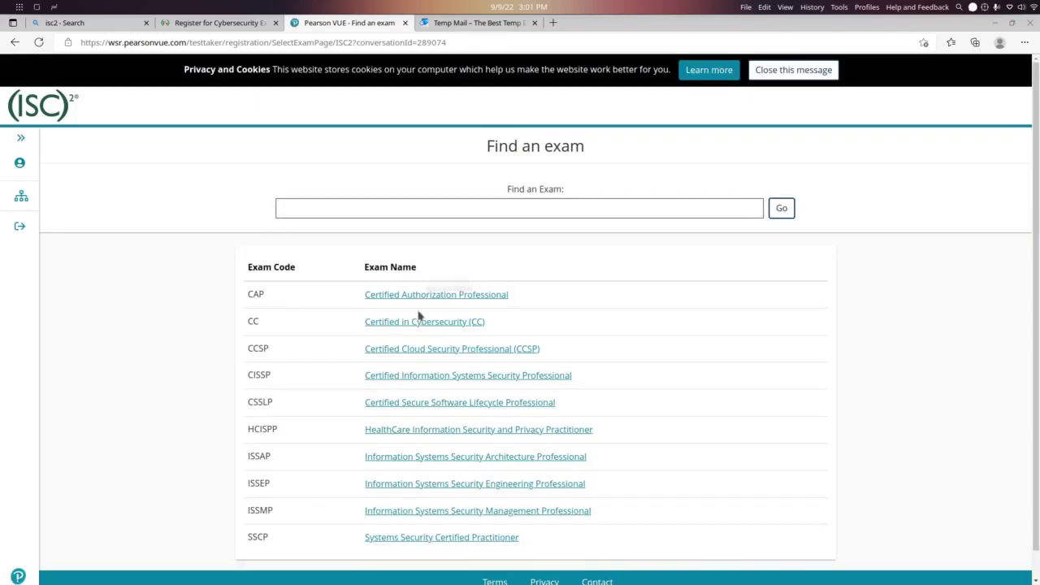
{"action": "left_click", "coordinate": [423, 321]}
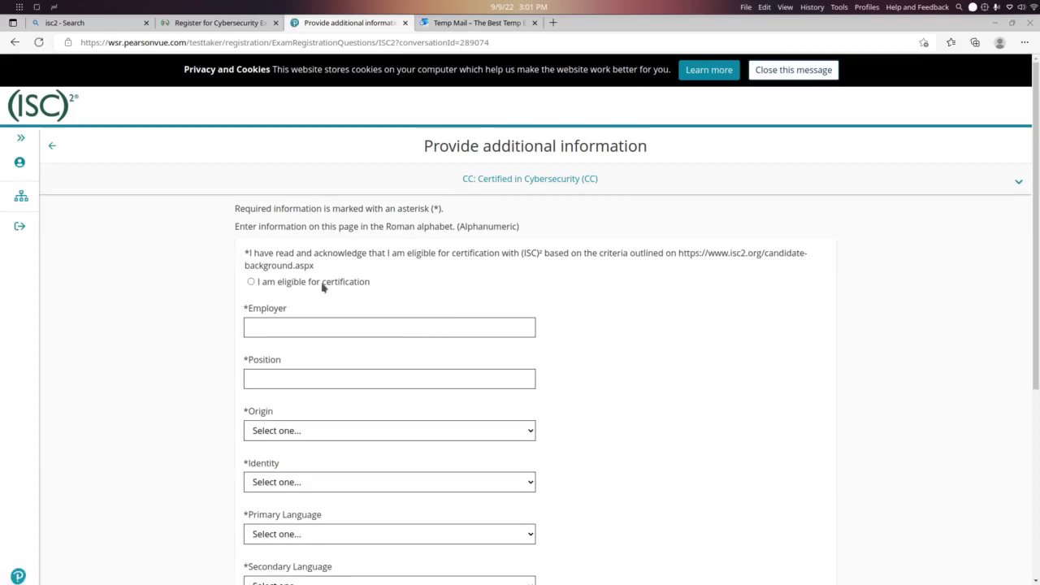
Answer Employer and Position with none; set Origin Middle Eastern or Arab American, Identity Female, Primary Language German
{"action": "left_click", "coordinate": [367, 325]}
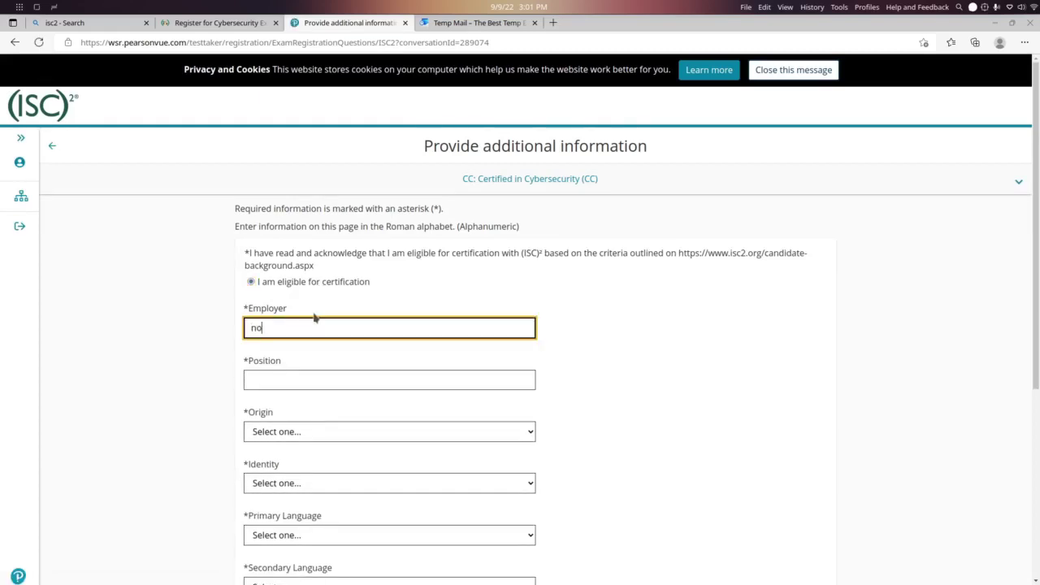
{"action": "scroll", "coordinate": [314, 316], "scroll_direction": "down", "scroll_amount": 2}
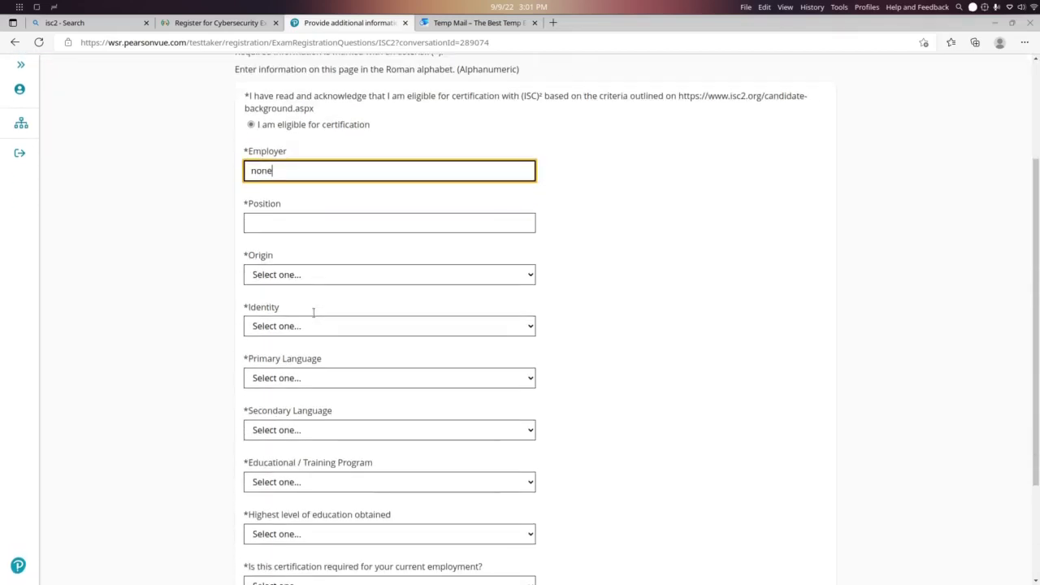
{"action": "left_click", "coordinate": [350, 221]}
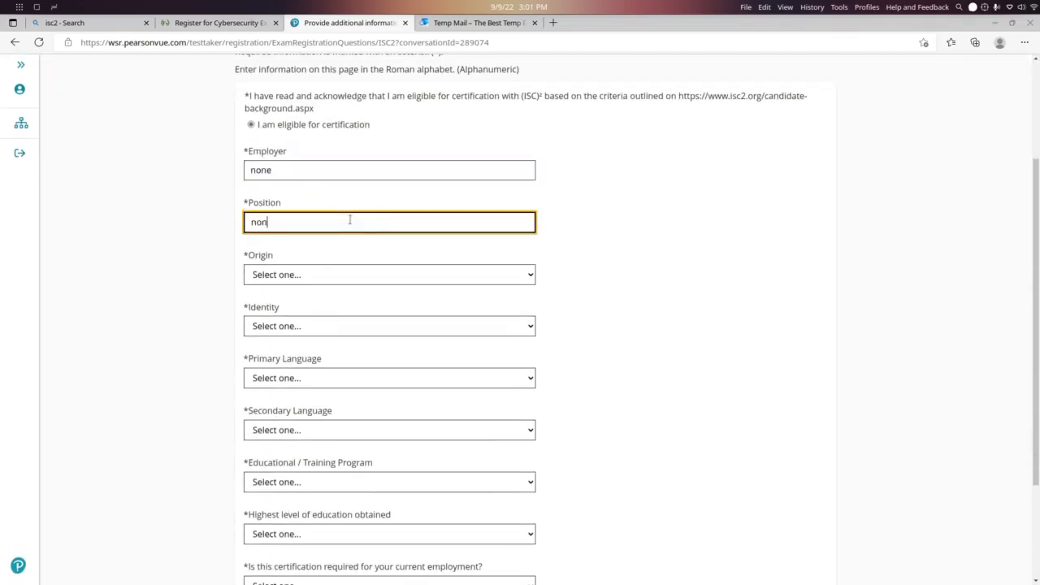
{"action": "left_click", "coordinate": [331, 274]}
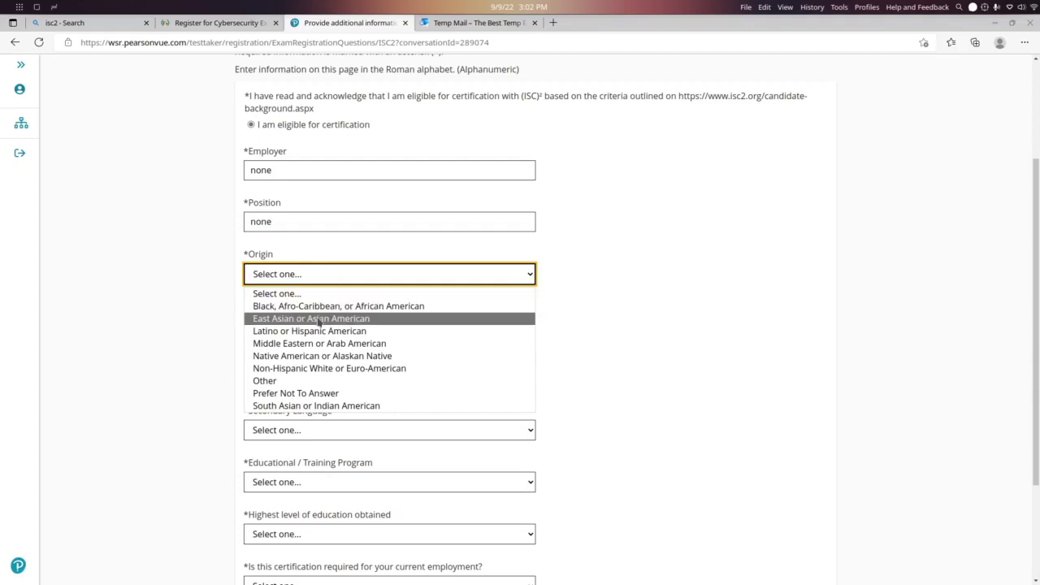
{"action": "left_click", "coordinate": [312, 349]}
{"action": "left_click", "coordinate": [334, 326]}
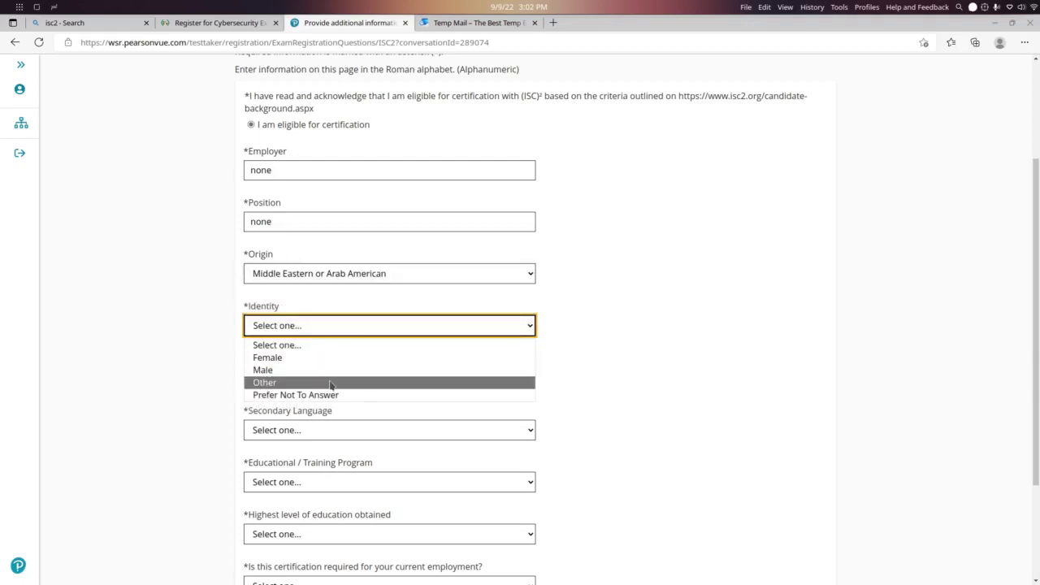
{"action": "left_click", "coordinate": [354, 358]}
{"action": "left_click", "coordinate": [357, 379]}
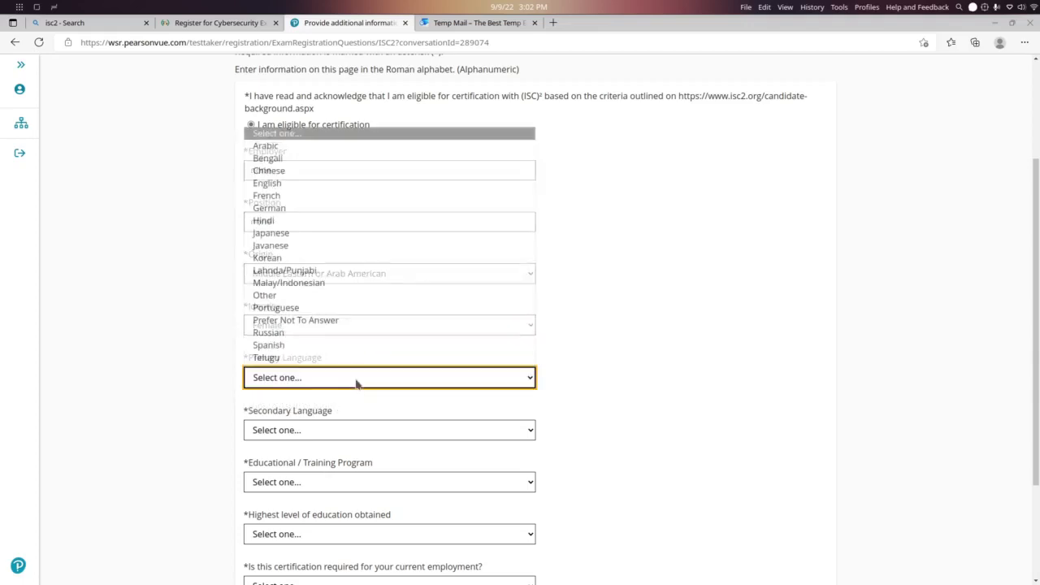
{"action": "left_click", "coordinate": [407, 208]}
Set Secondary Language English, training program AISA, education Bachelor's Degree, employment requirement No, and submit
{"action": "scroll", "coordinate": [409, 208], "scroll_direction": "down", "scroll_amount": 2}
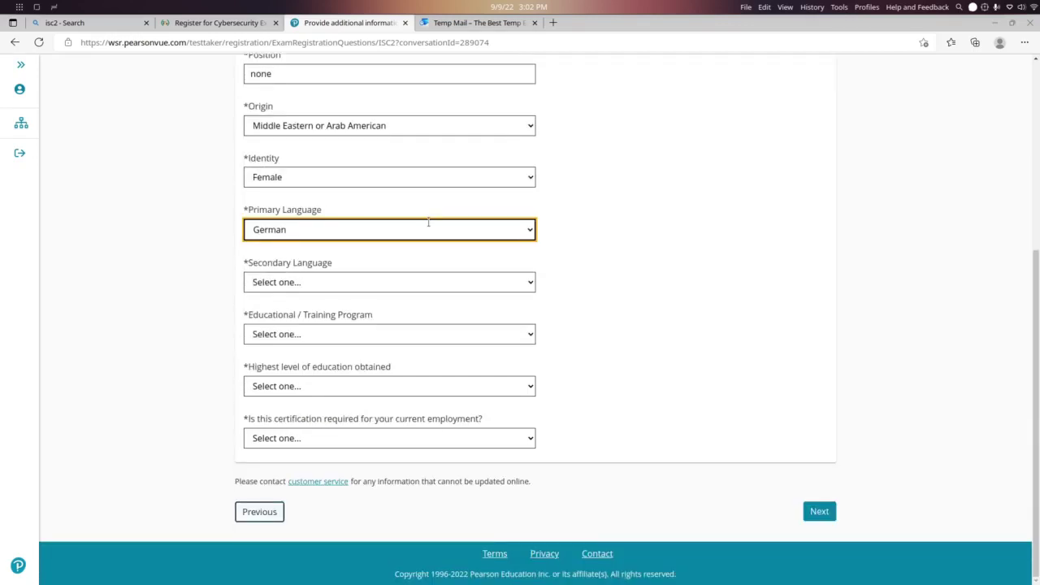
{"action": "left_click", "coordinate": [405, 286]}
{"action": "left_click", "coordinate": [381, 352]}
{"action": "left_click", "coordinate": [436, 337]}
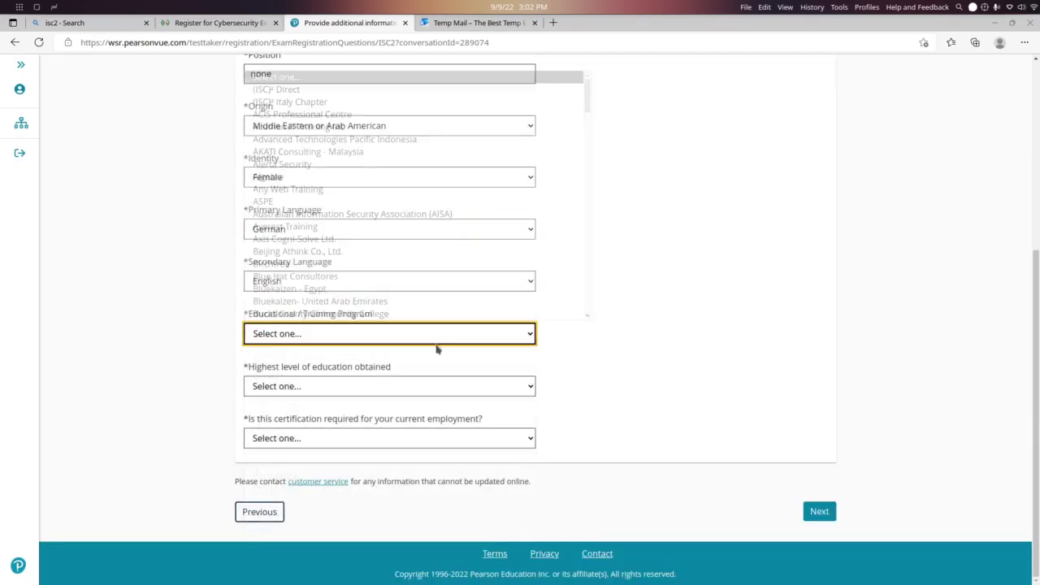
{"action": "left_click", "coordinate": [470, 215]}
{"action": "left_click", "coordinate": [390, 386]}
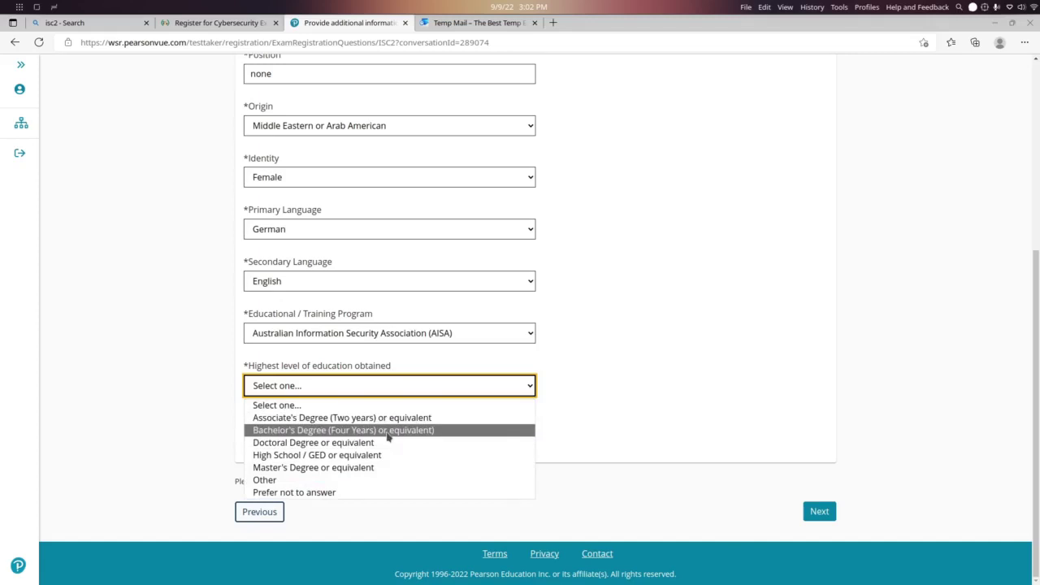
{"action": "left_click", "coordinate": [388, 430]}
{"action": "left_click", "coordinate": [366, 437]}
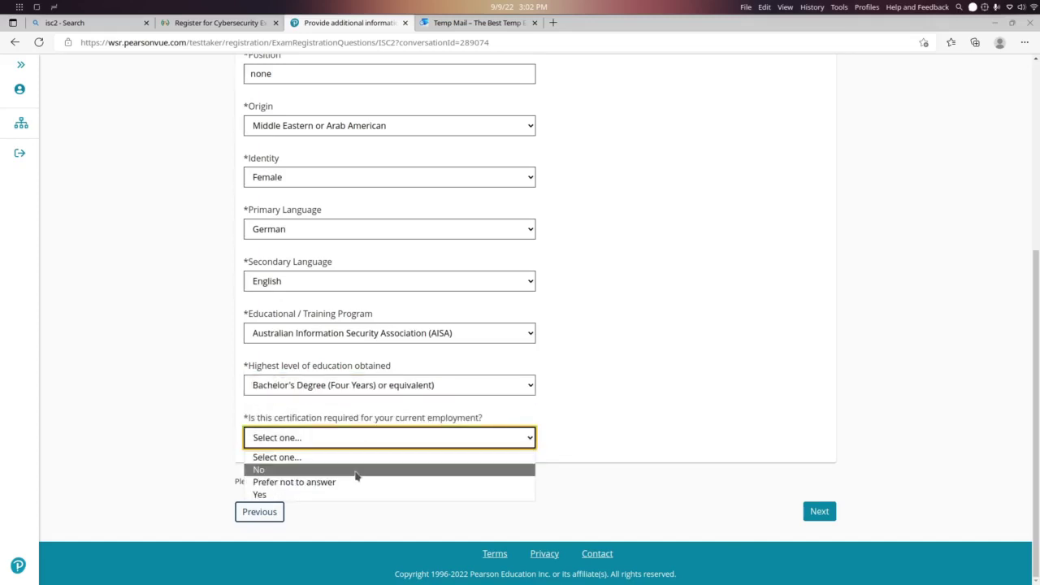
{"action": "left_click", "coordinate": [355, 470]}
{"action": "left_click", "coordinate": [819, 511]}
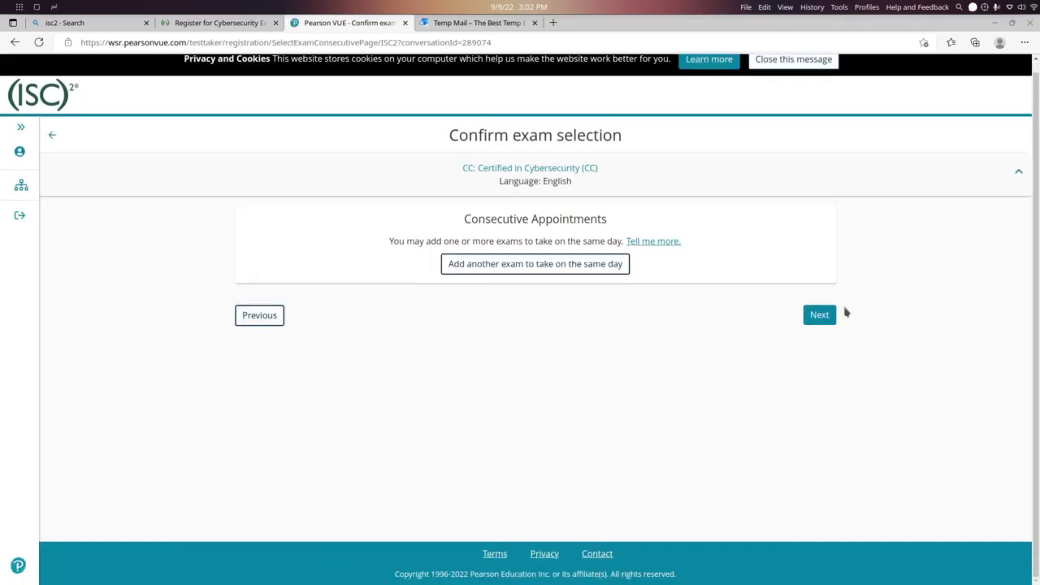
Continue without adding another same-day exam and agree to the (ISC)2 policies
{"action": "left_click", "coordinate": [818, 319]}
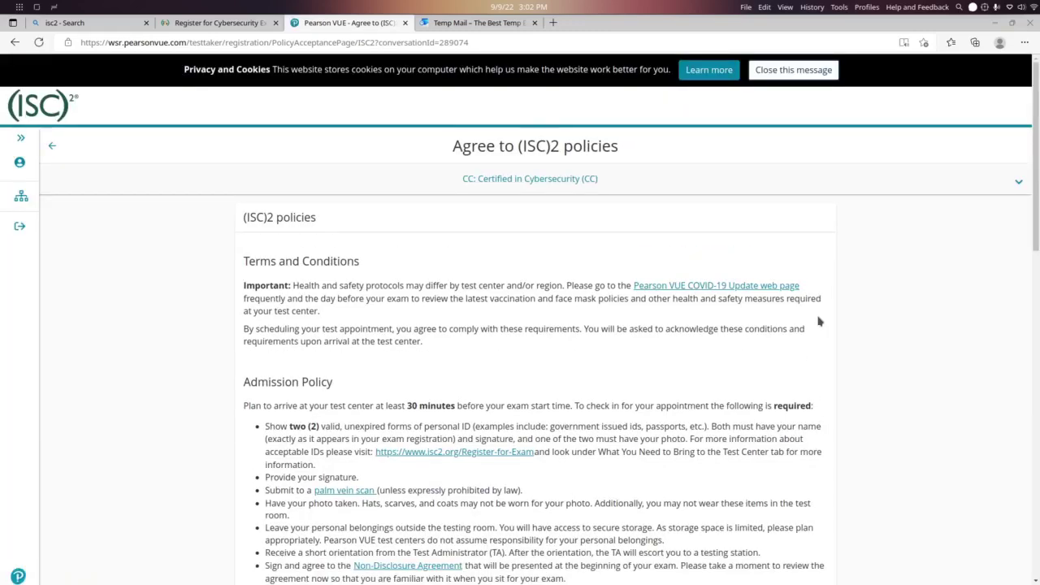
{"action": "scroll", "coordinate": [818, 322], "scroll_direction": "down", "scroll_amount": 15}
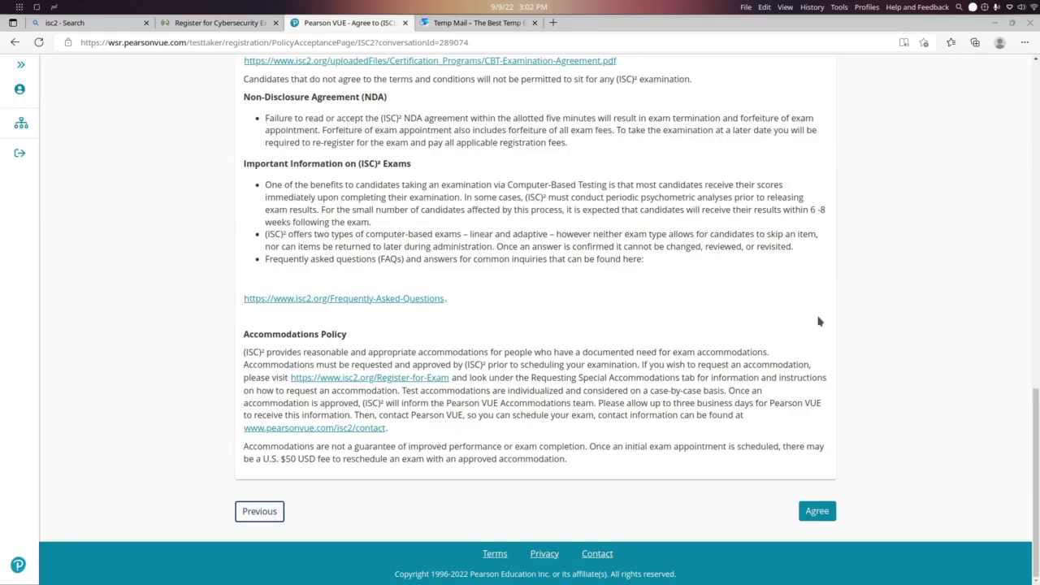
{"action": "left_click", "coordinate": [819, 514]}
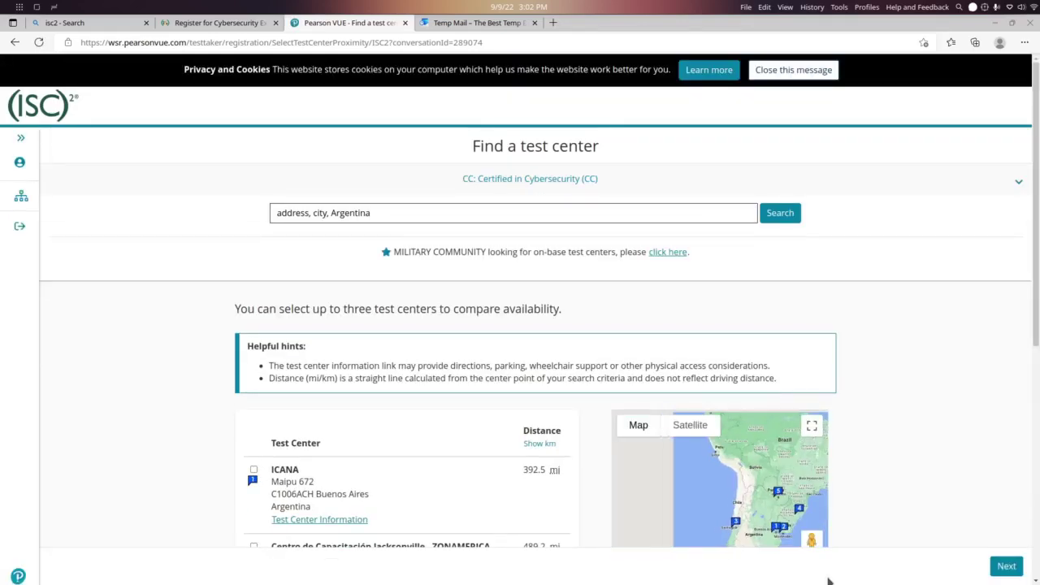
Select the Centro de Capacitación Jacksonville - ZONAMERICA center in Montevideo, Uruguay, and continue
{"action": "scroll", "coordinate": [627, 492], "scroll_direction": "down", "scroll_amount": 3}
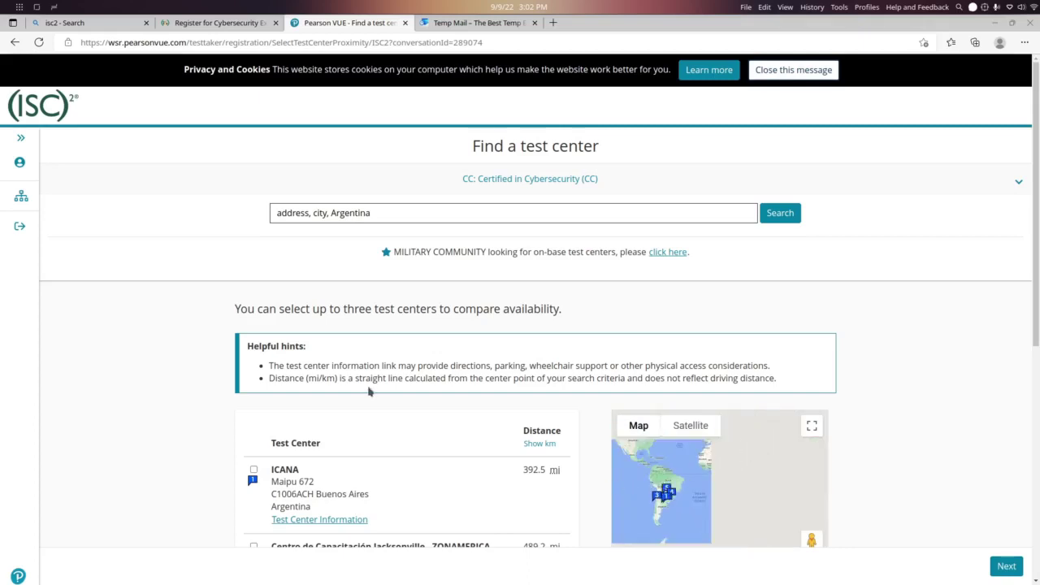
{"action": "scroll", "coordinate": [370, 391], "scroll_direction": "down", "scroll_amount": 3}
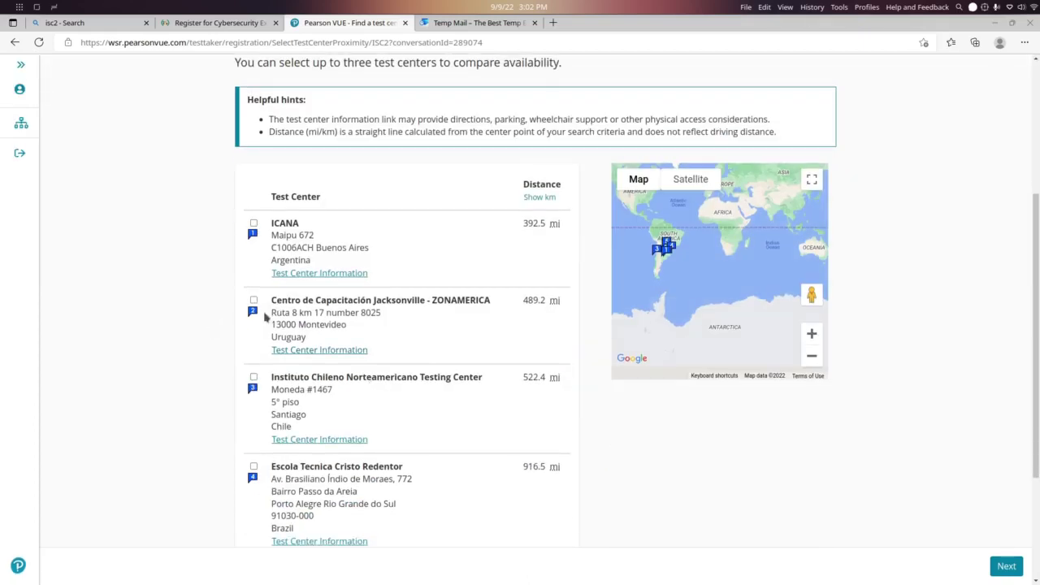
{"action": "left_click", "coordinate": [254, 300]}
{"action": "scroll", "coordinate": [561, 343], "scroll_direction": "down", "scroll_amount": 3}
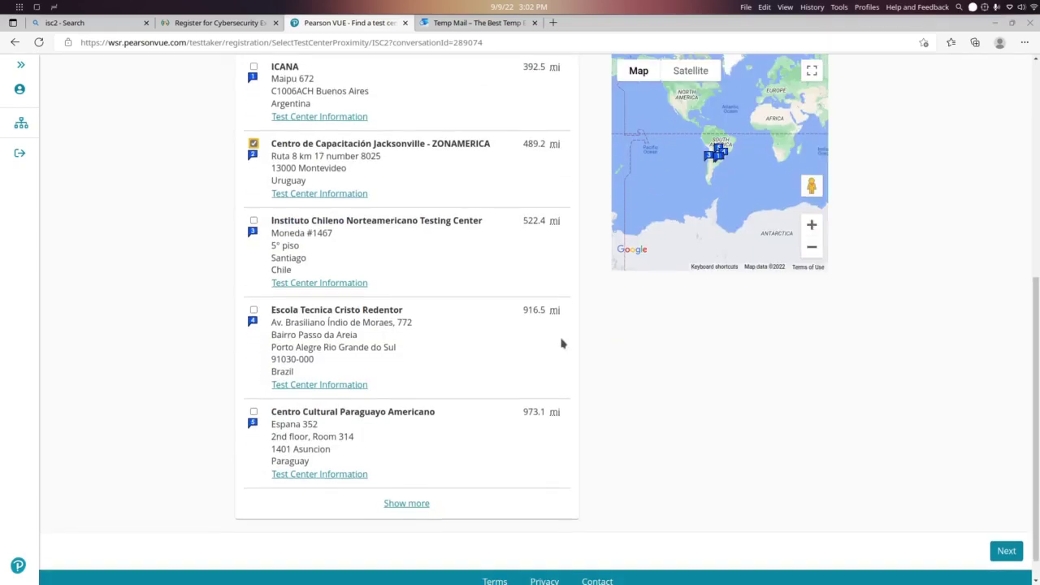
{"action": "left_click", "coordinate": [1010, 563]}
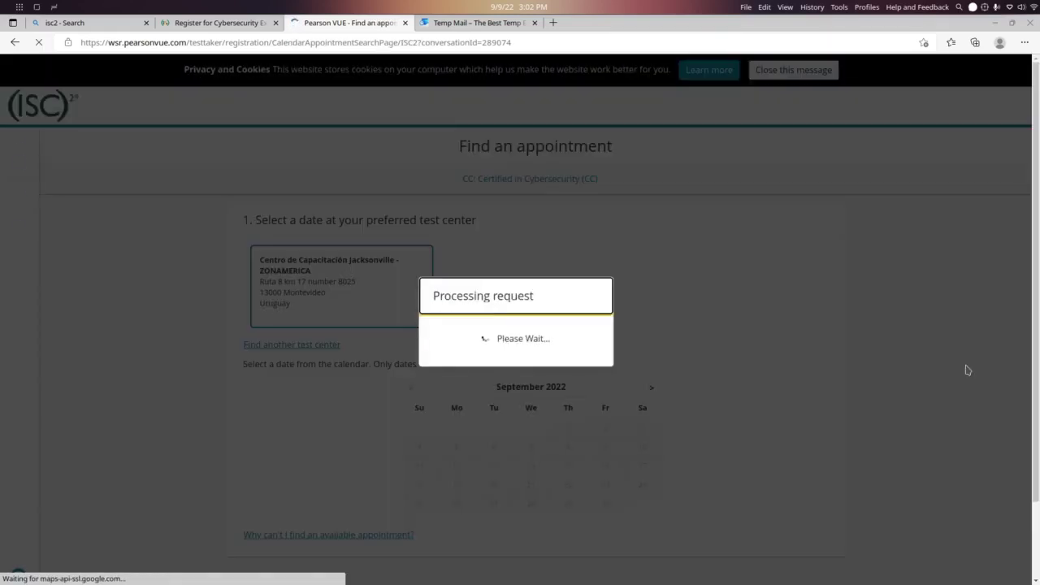
Move the calendar to December 2022 and book Friday the 2nd at 9:30 AM
{"action": "scroll", "coordinate": [854, 326], "scroll_direction": "down", "scroll_amount": 2}
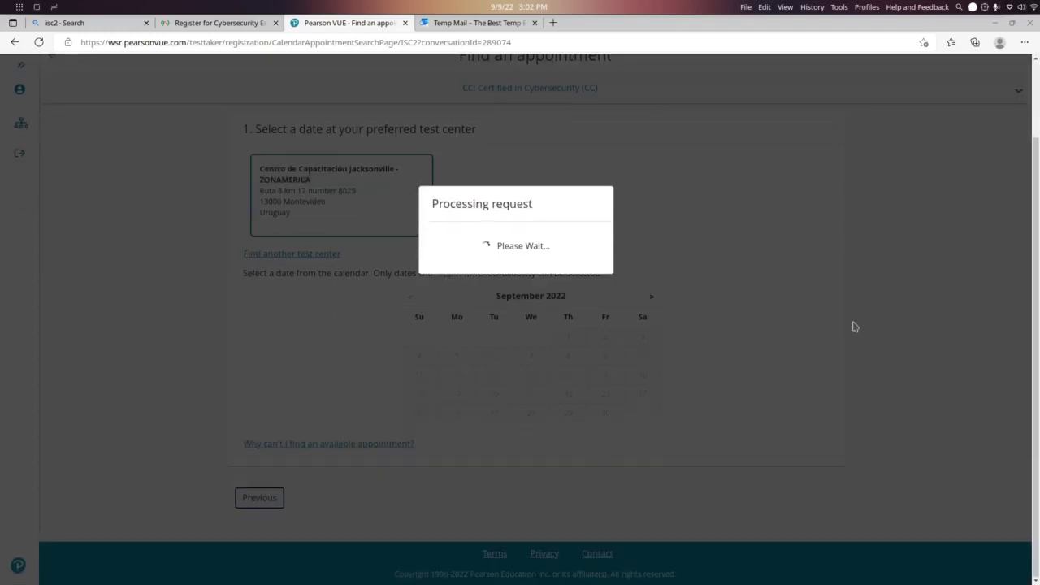
{"action": "left_click", "coordinate": [655, 299]}
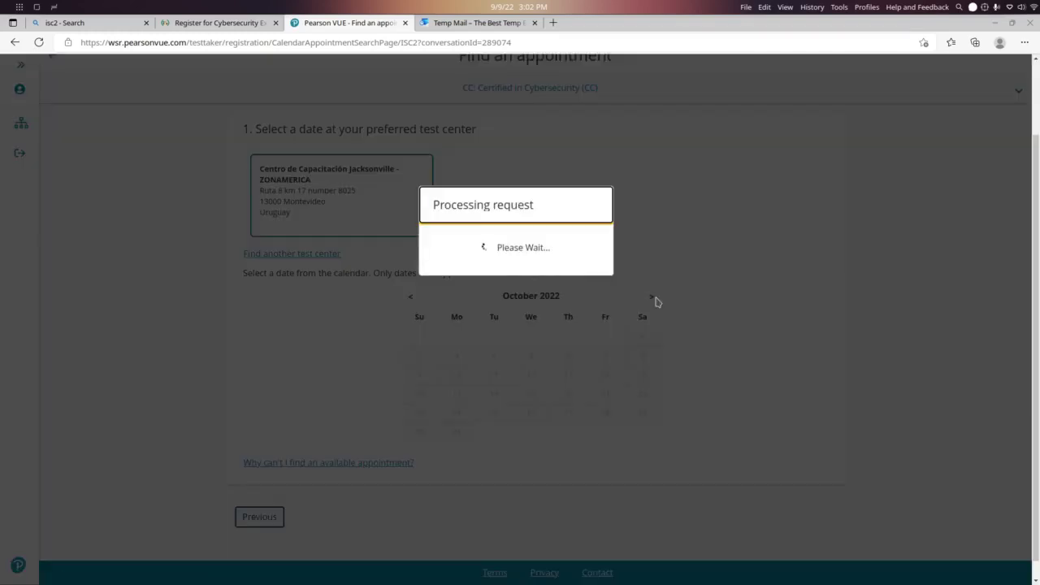
{"action": "left_click", "coordinate": [655, 299]}
{"action": "left_click", "coordinate": [655, 299]}
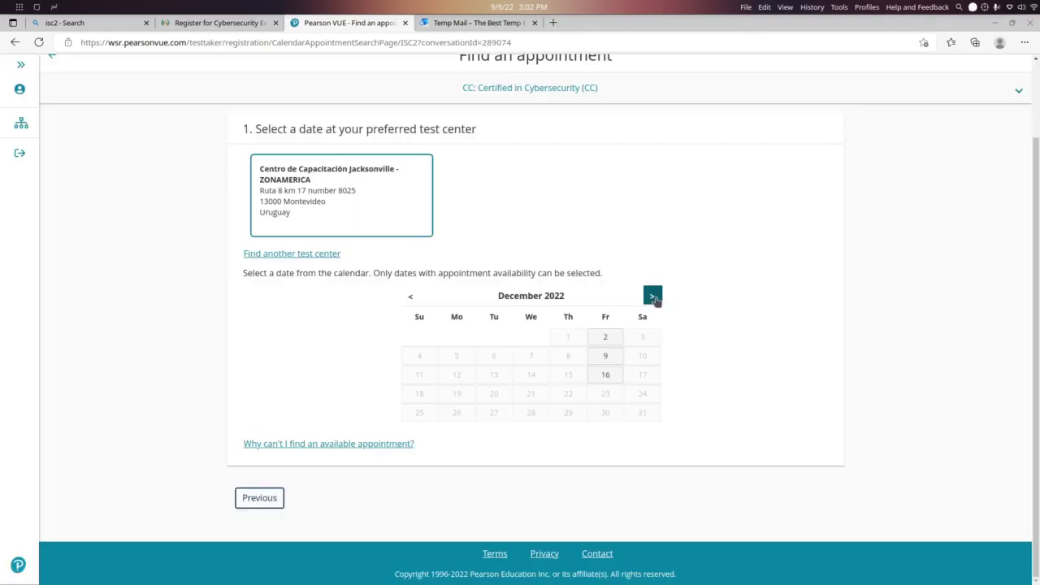
{"action": "left_click", "coordinate": [610, 336]}
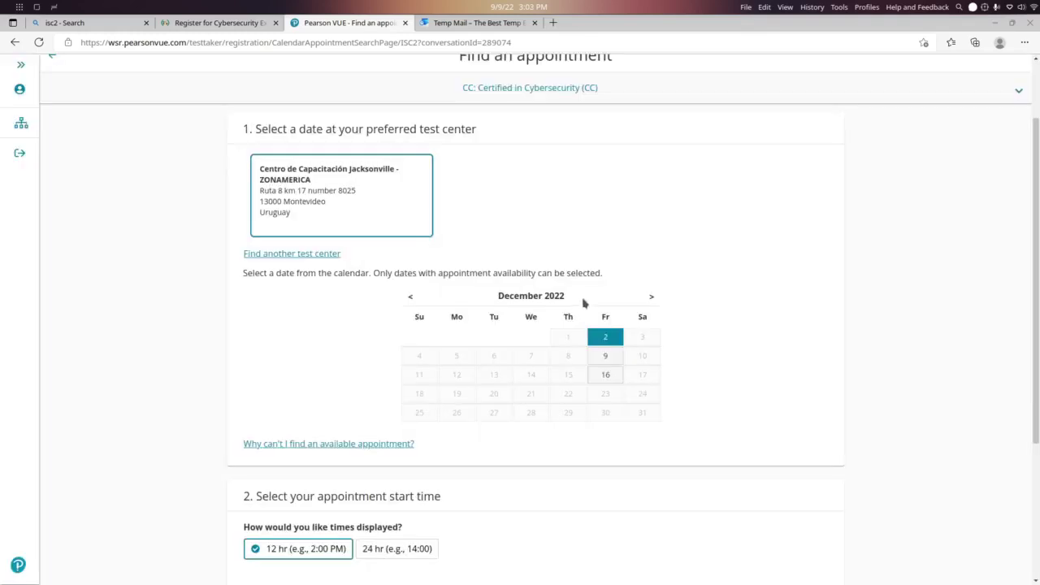
{"action": "scroll", "coordinate": [693, 355], "scroll_direction": "down", "scroll_amount": 2}
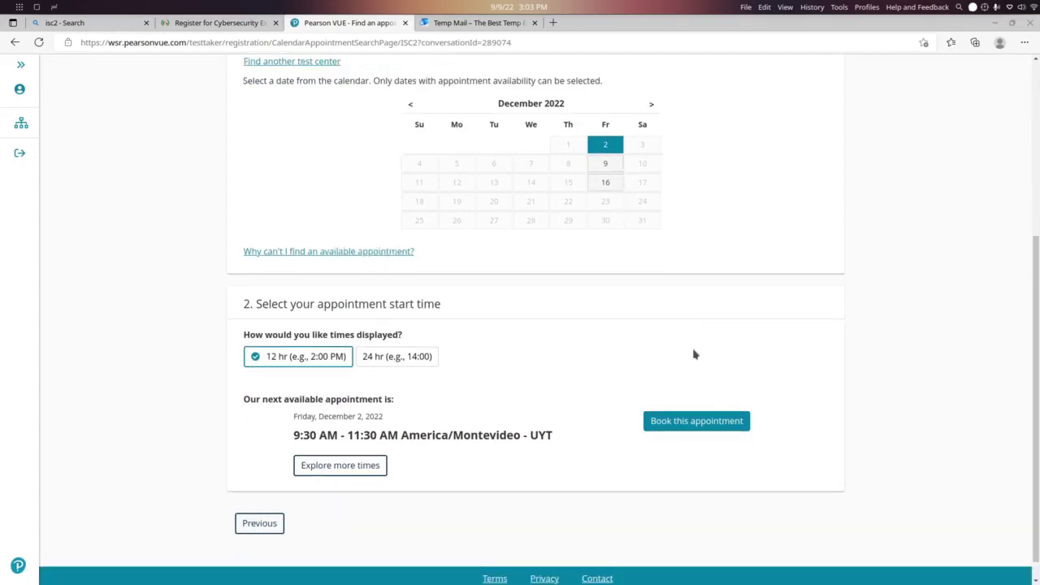
{"action": "left_click", "coordinate": [696, 404]}
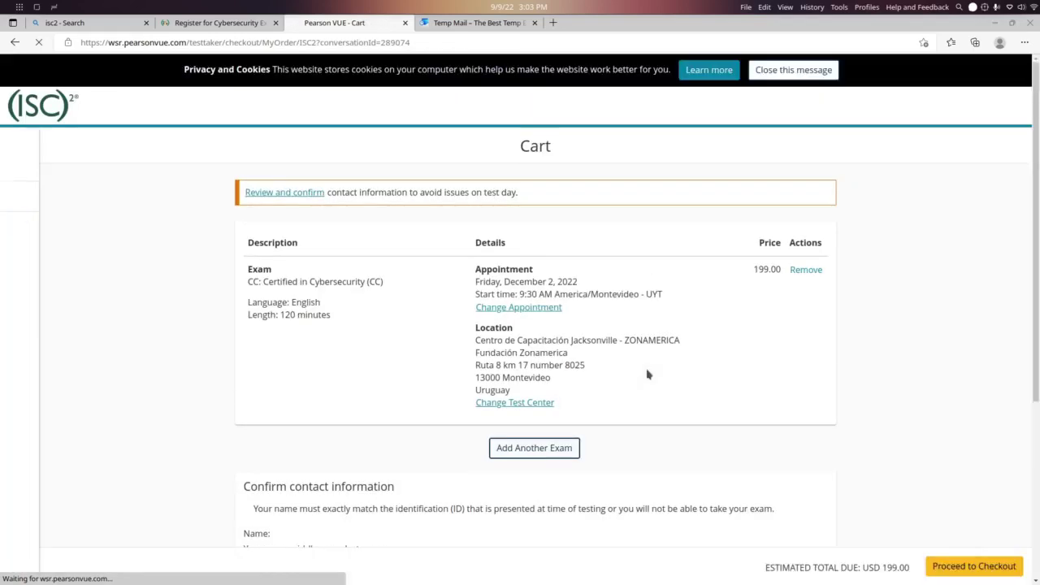
Review the USD 199.00 CC exam in the cart and proceed to checkout
{"action": "scroll", "coordinate": [648, 374], "scroll_direction": "down", "scroll_amount": 1}
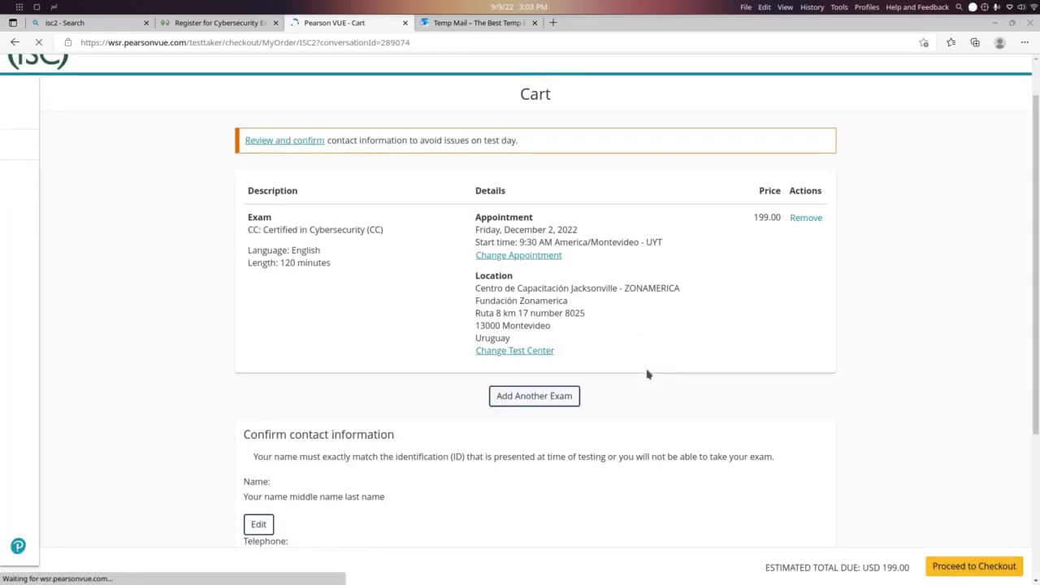
{"action": "scroll", "coordinate": [648, 374], "scroll_direction": "down", "scroll_amount": 3}
{"action": "left_click", "coordinate": [954, 543]}
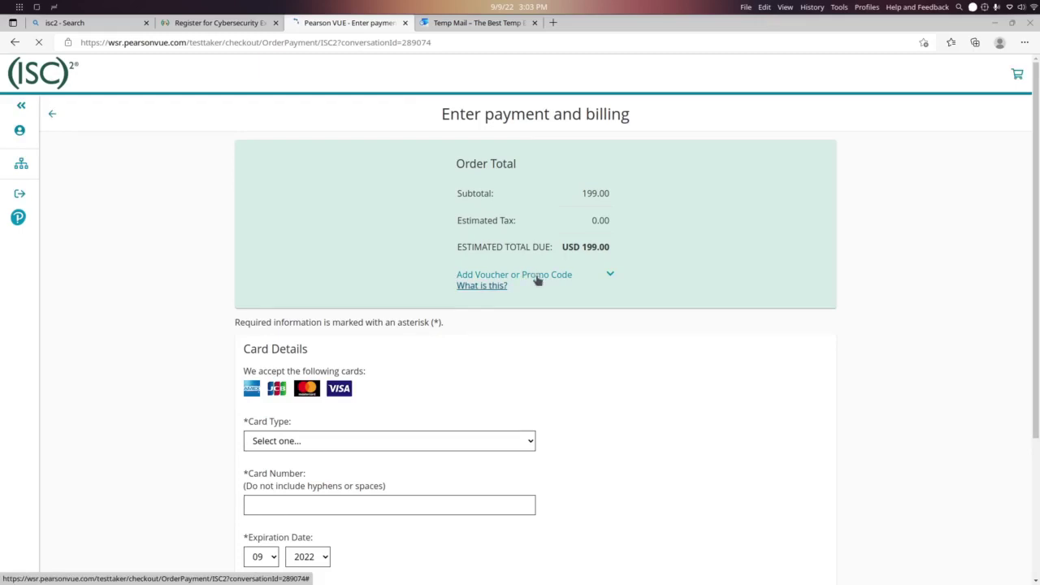
Enter the voucher code in the promo code field and apply it
{"action": "left_click", "coordinate": [550, 307]}
{"action": "left_click", "coordinate": [530, 365]}
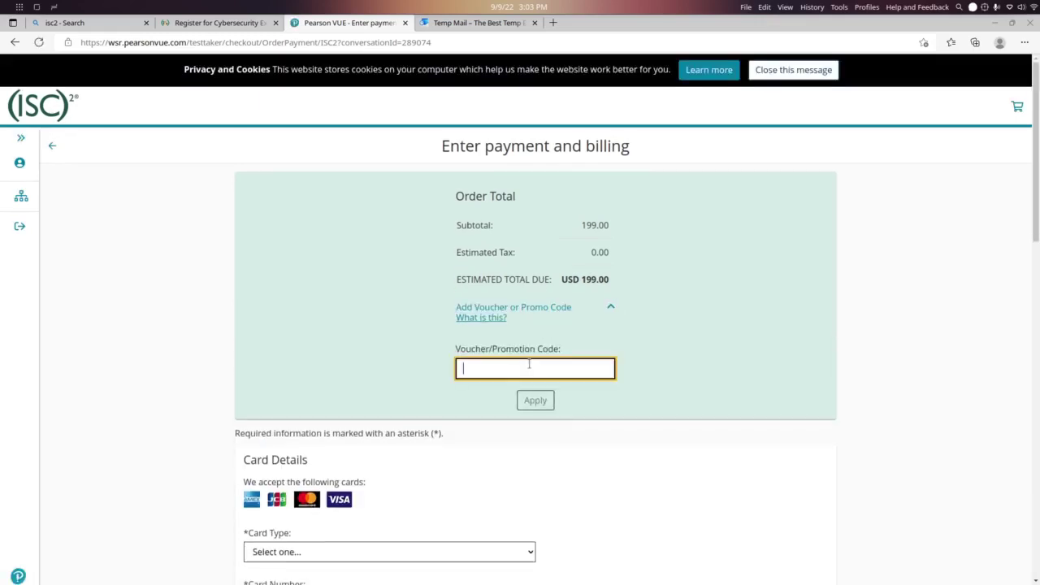
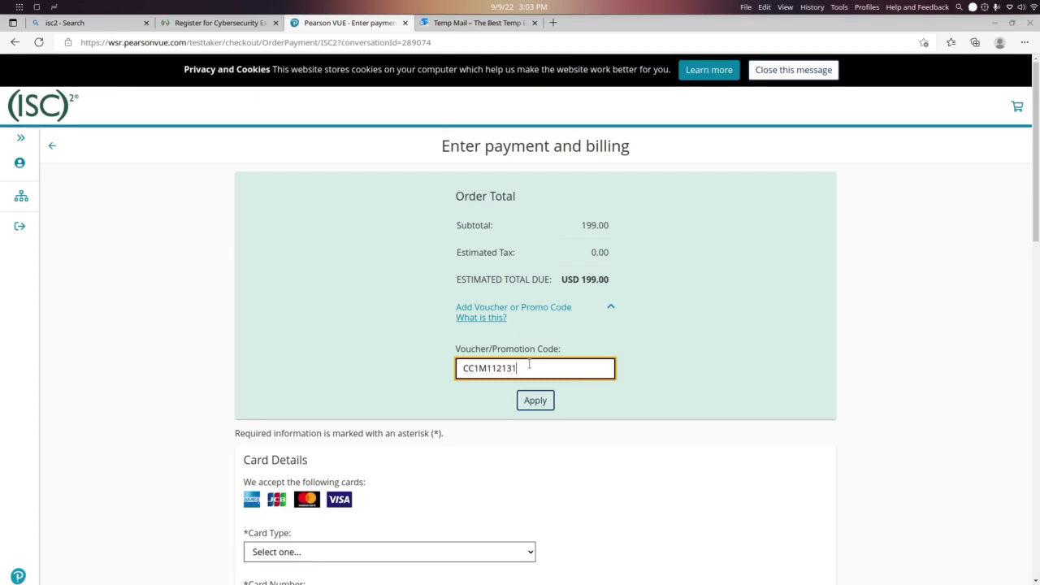
{"action": "left_click", "coordinate": [538, 403]}
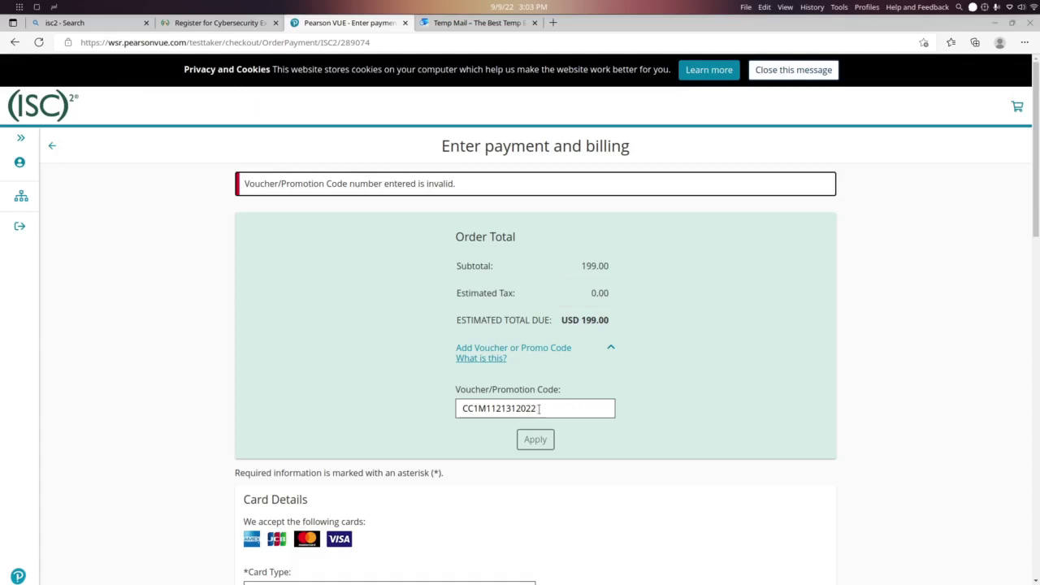
Delete the stray extra digits from the rejected code and reapply it until accepted
{"action": "key", "text": "Return"}
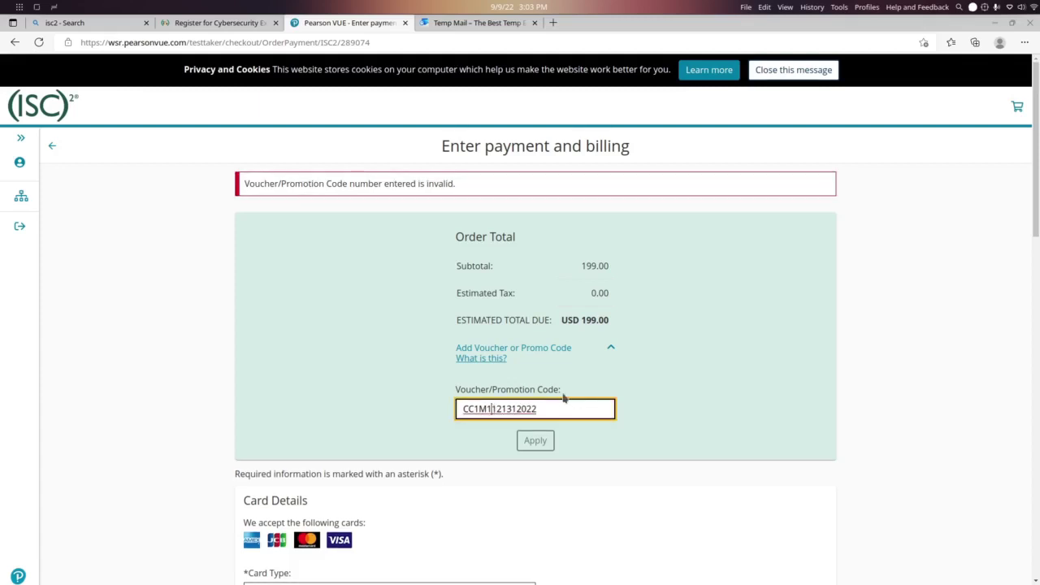
{"action": "key", "text": "BackSpace"}
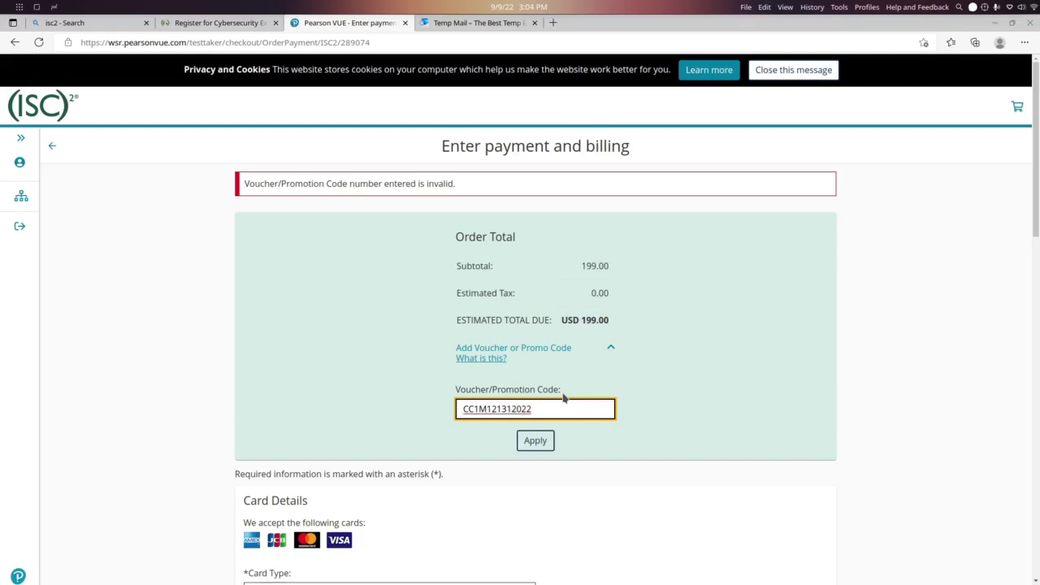
{"action": "left_click", "coordinate": [533, 442]}
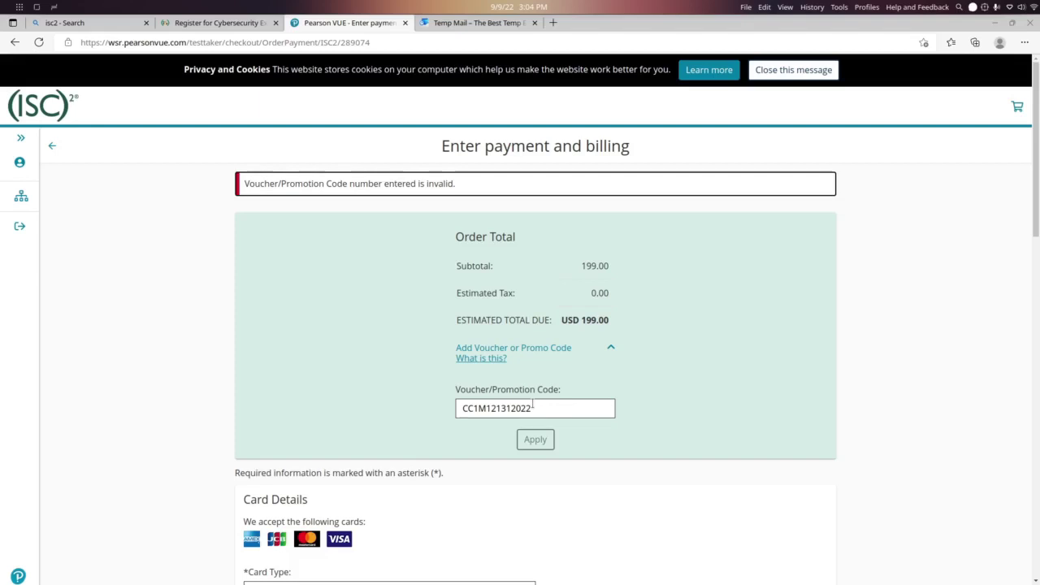
{"action": "left_click", "coordinate": [501, 408]}
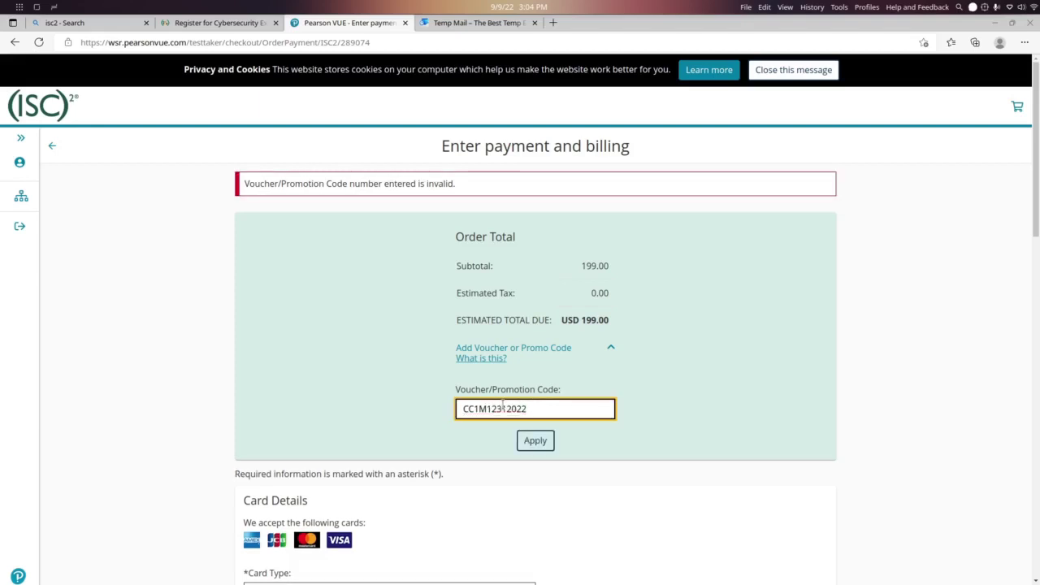
{"action": "key", "text": "BackSpace"}
{"action": "left_click", "coordinate": [533, 440]}
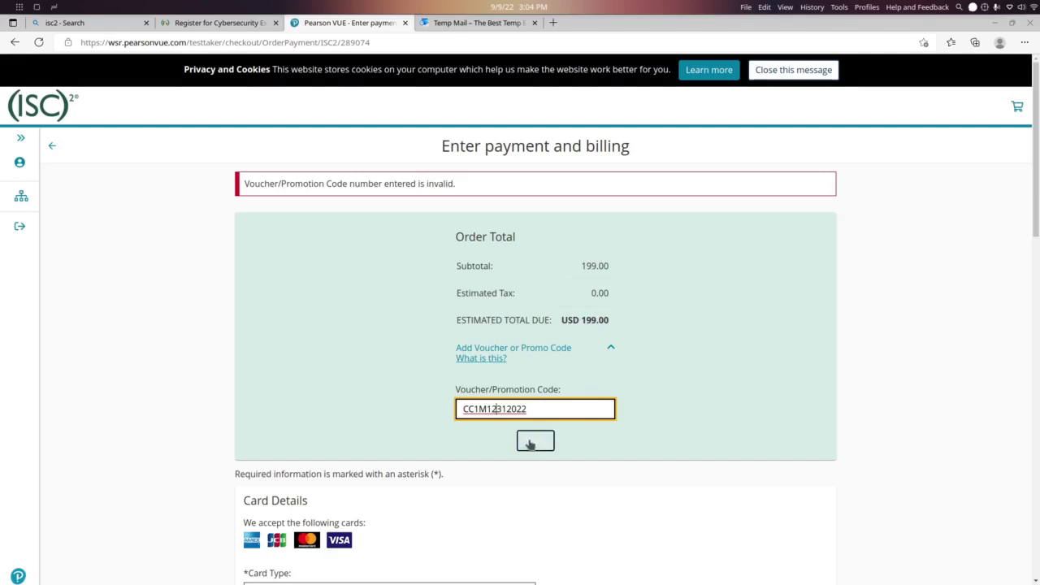
{"action": "left_click", "coordinate": [528, 440]}
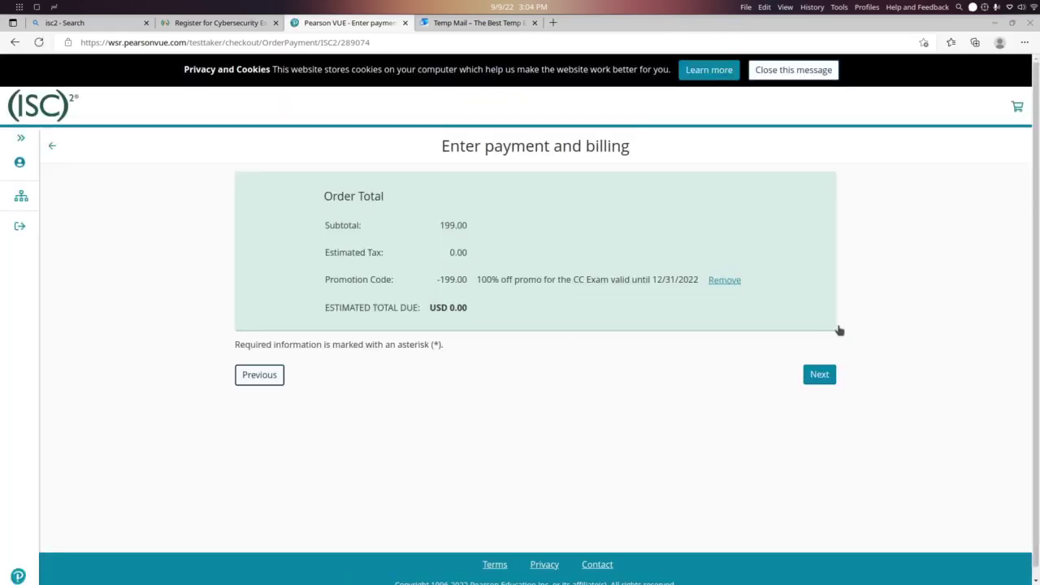
{"action": "left_click", "coordinate": [819, 375]}
{"action": "left_click_drag", "start_coordinate": [461, 307], "coordinate": [428, 307]}
{"action": "left_click", "coordinate": [483, 320]}
{"action": "left_click_drag", "start_coordinate": [479, 321], "coordinate": [327, 221]}
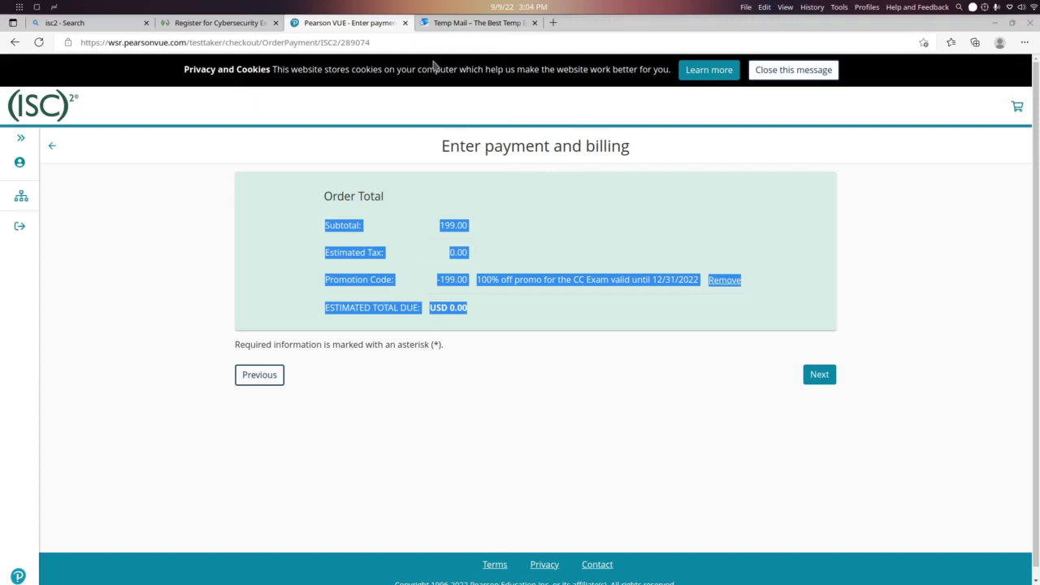
Close the Pearson VUE tab, search Bing for 'my isc2' in a new tab, and open the ISC2 site
{"action": "left_click", "coordinate": [405, 23]}
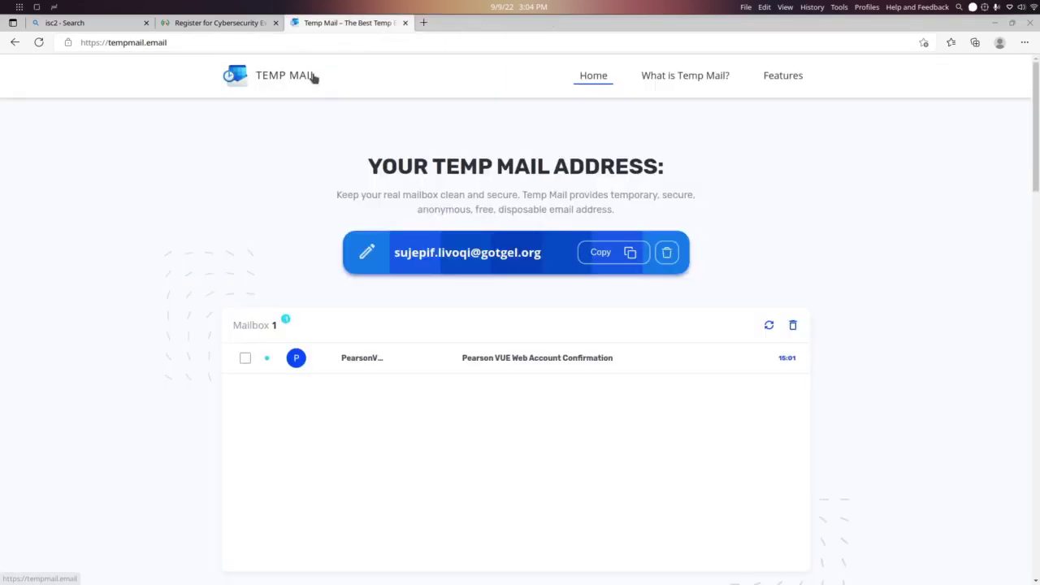
{"action": "left_click", "coordinate": [243, 22]}
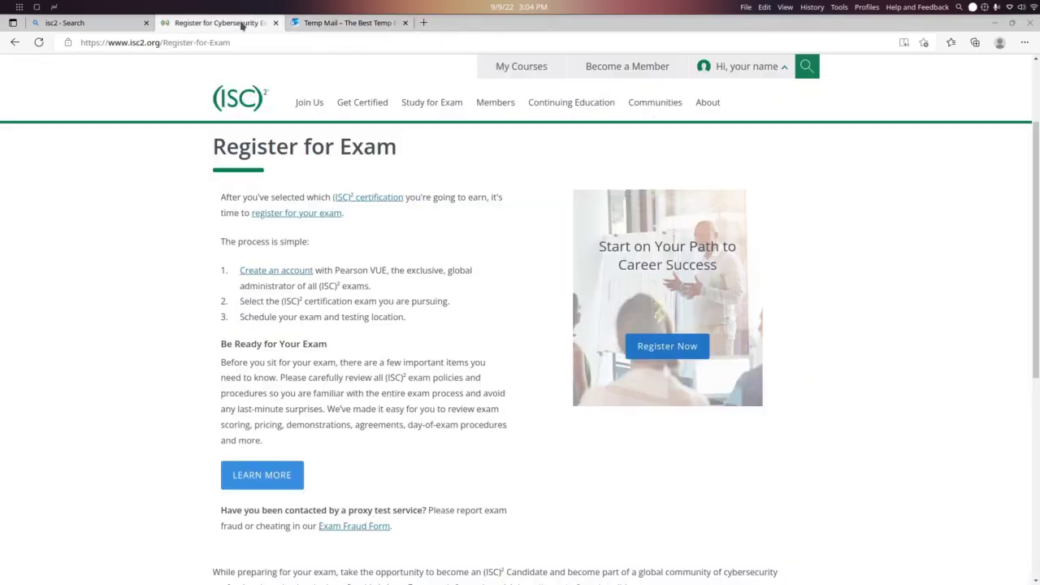
{"action": "left_click", "coordinate": [423, 23]}
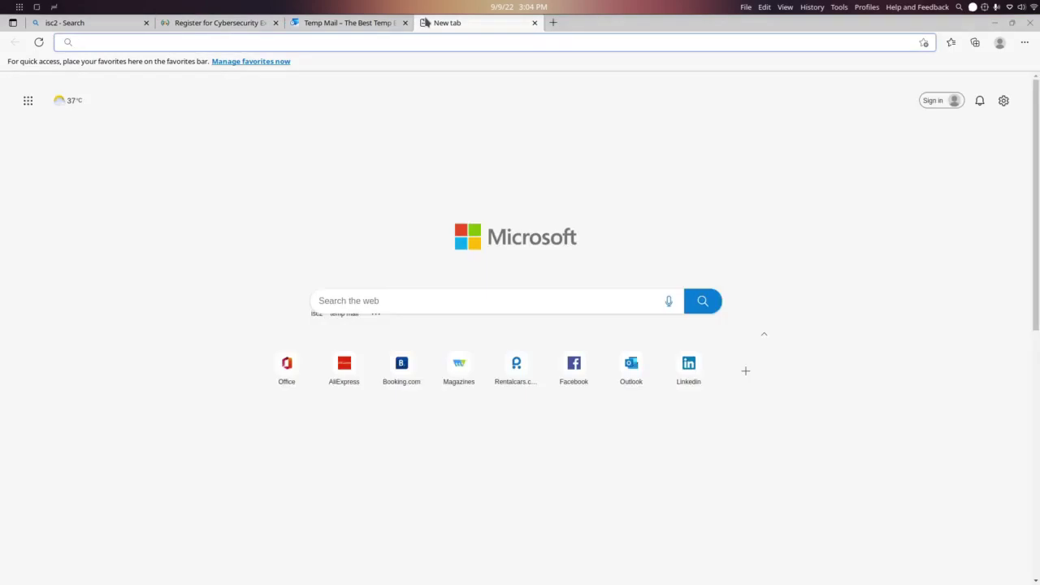
{"action": "type", "text": "my i"}
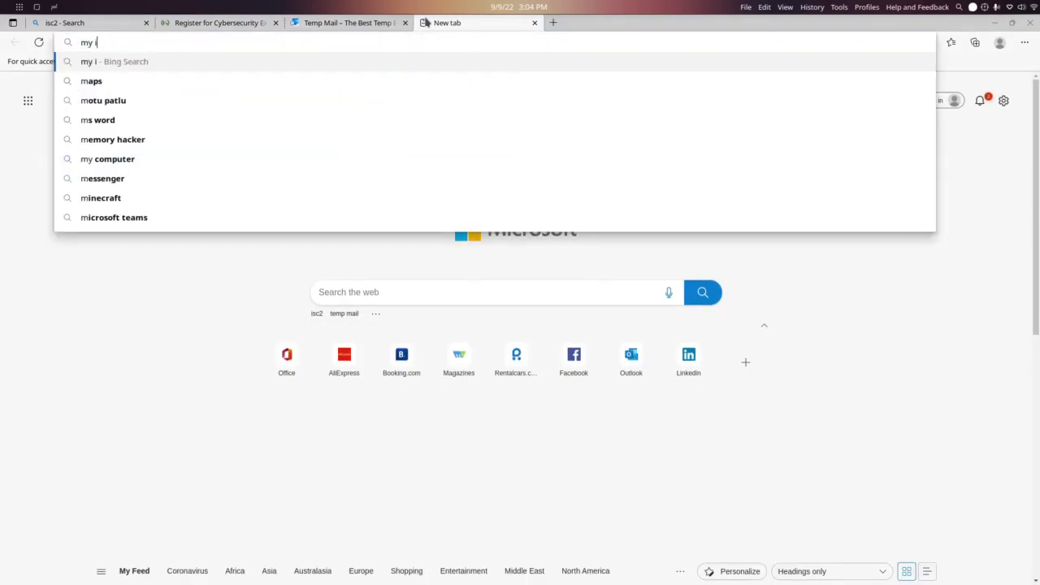
{"action": "type", "text": "sc2"}
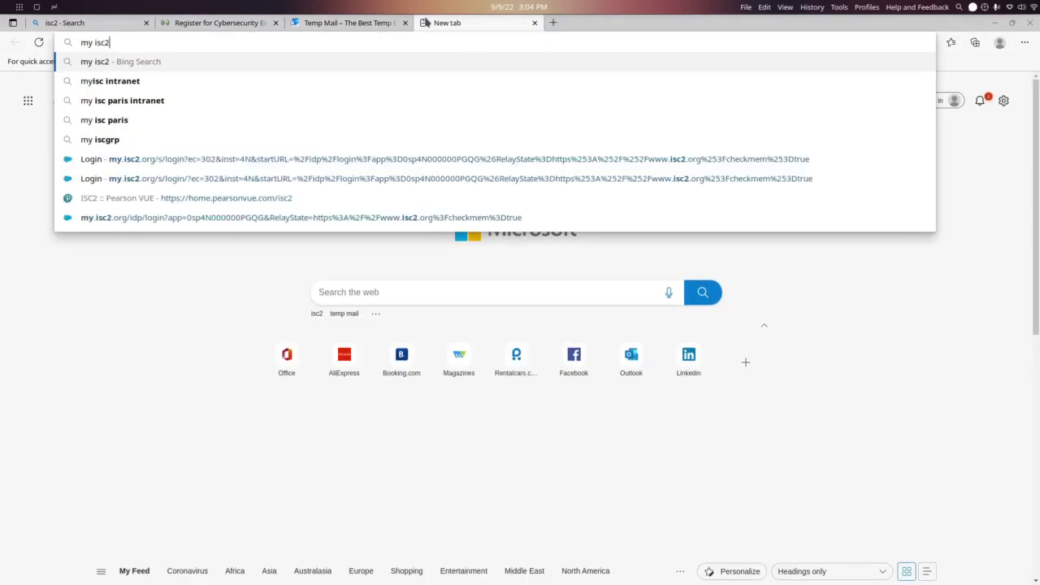
{"action": "key", "text": "Return"}
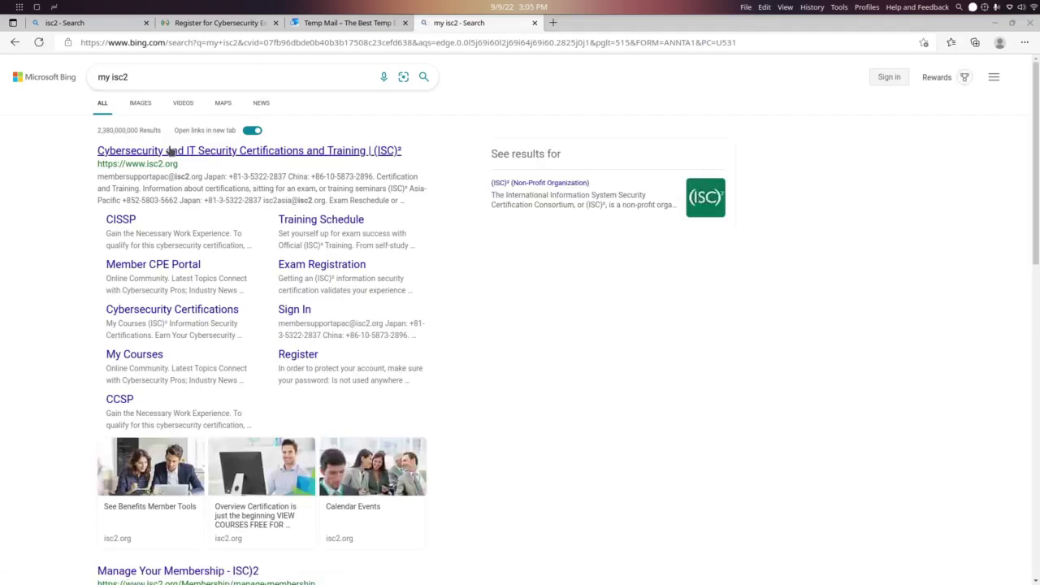
{"action": "scroll", "coordinate": [172, 153], "scroll_direction": "down", "scroll_amount": 3}
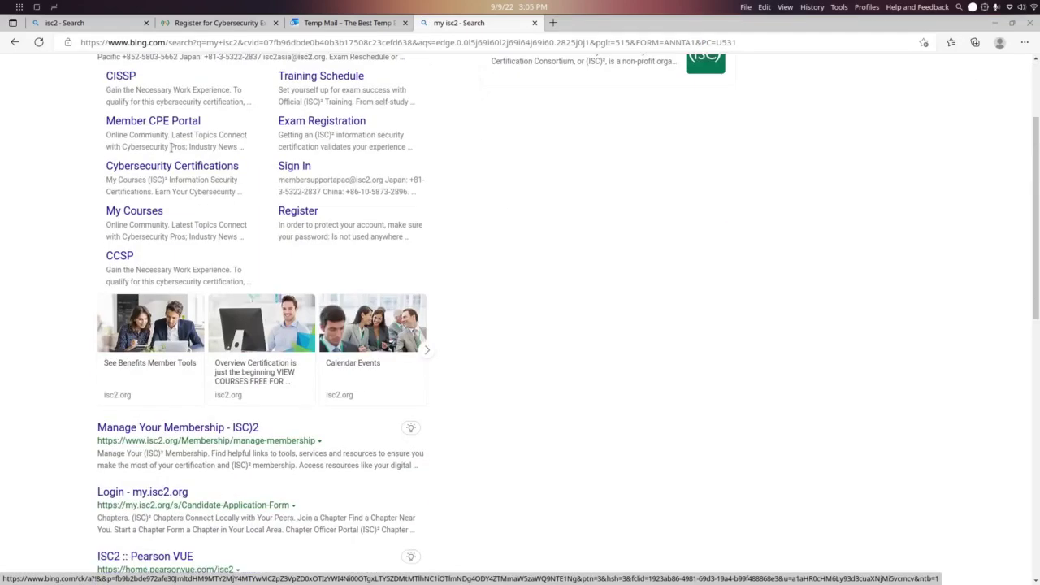
{"action": "scroll", "coordinate": [172, 153], "scroll_direction": "up", "scroll_amount": 3}
{"action": "left_click", "coordinate": [172, 153]}
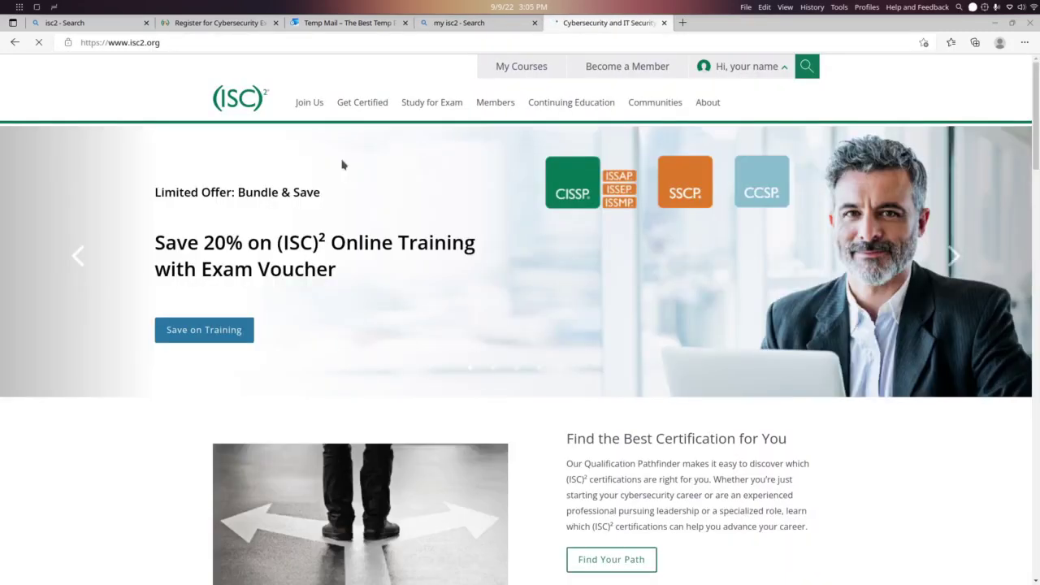
Open My Courses on ISC2 Learn, close the Learn Navigation tour, and return to the Register for Exam tab
{"action": "left_click", "coordinate": [518, 65]}
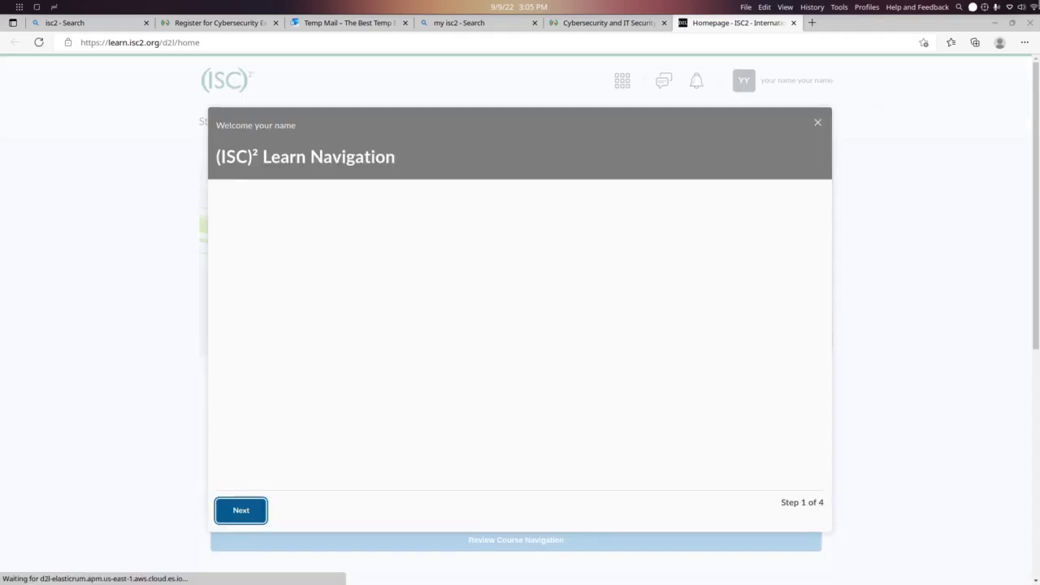
{"action": "left_click", "coordinate": [817, 122]}
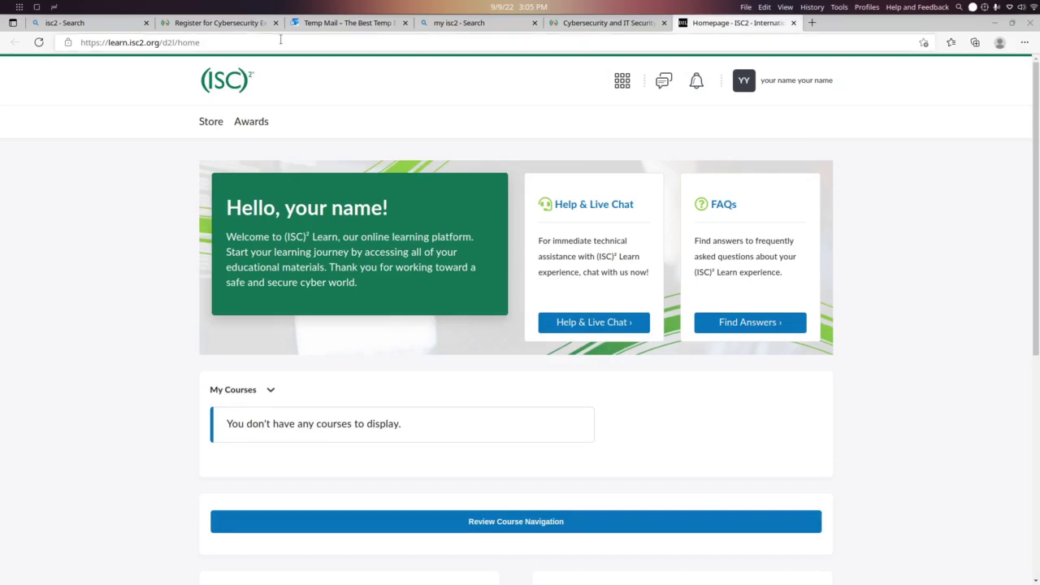
{"action": "left_click", "coordinate": [215, 23]}
{"action": "mouse_move", "coordinate": [312, 118]}
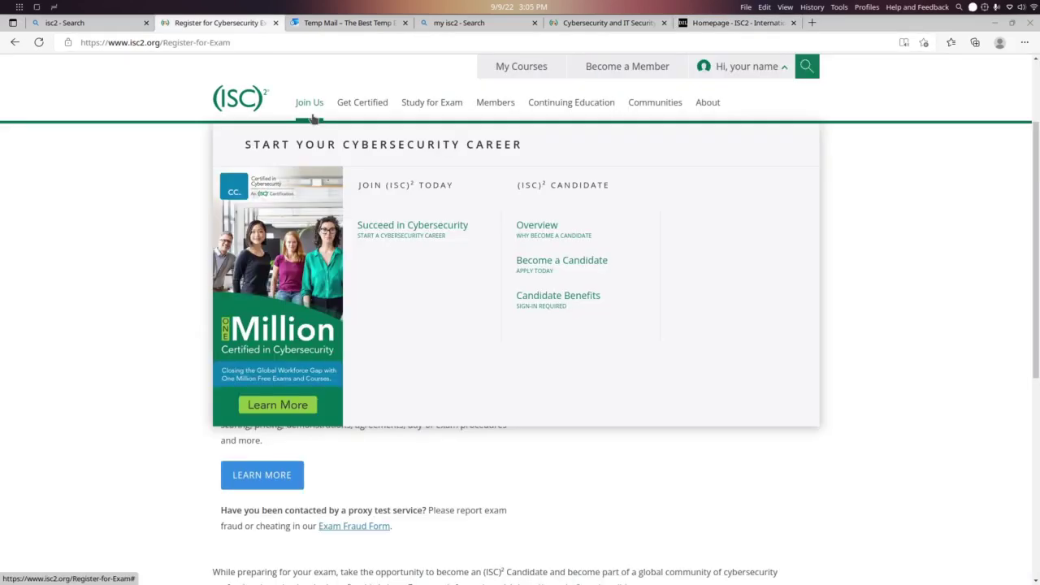